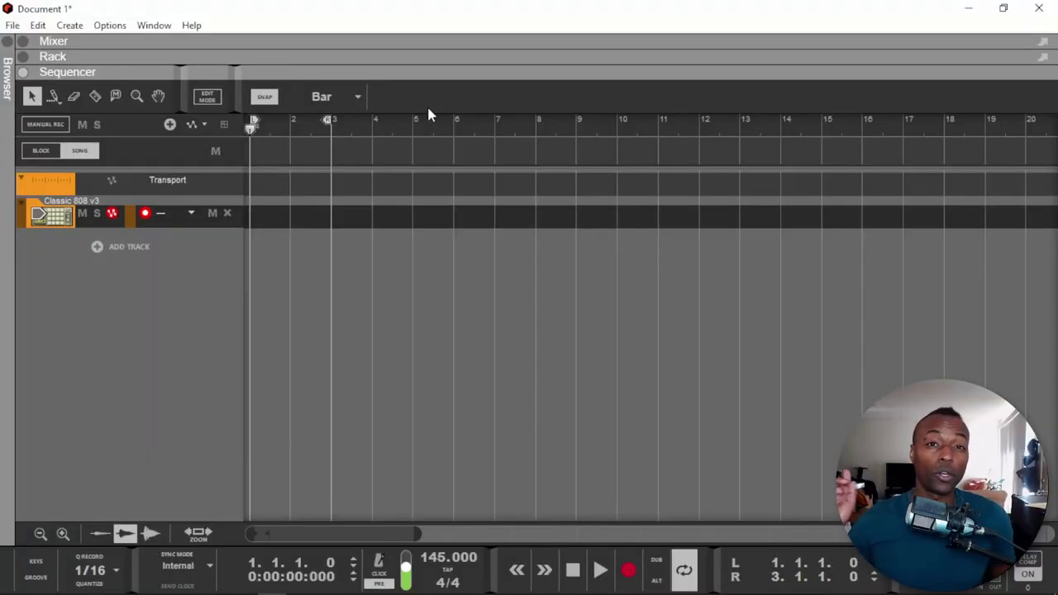
- Set the snap value to Grid and create a two-bar clip on the Classic 808 track, opened for note editing
click(357, 98)
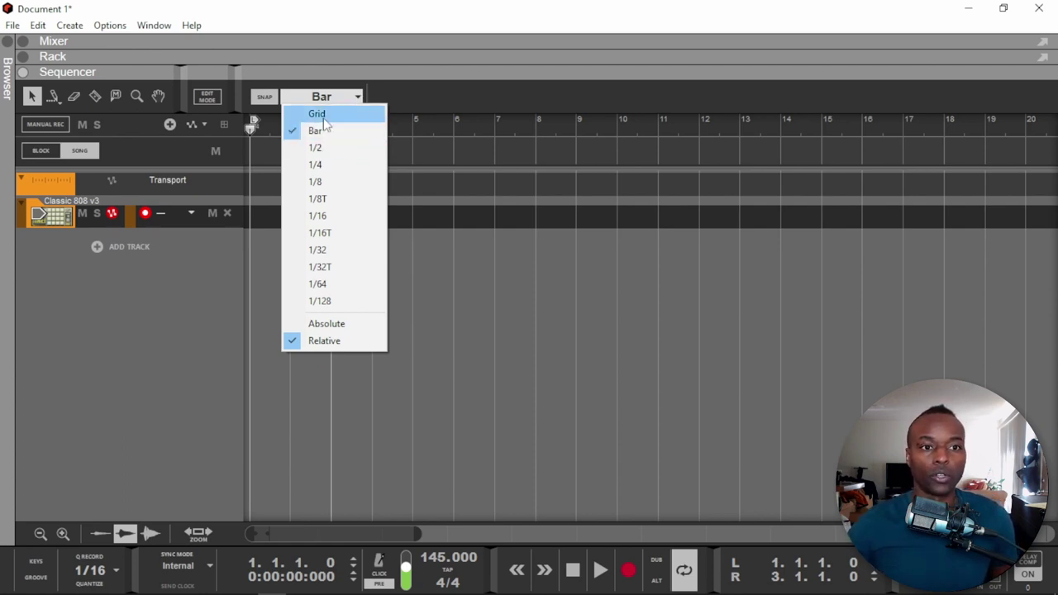
click(330, 113)
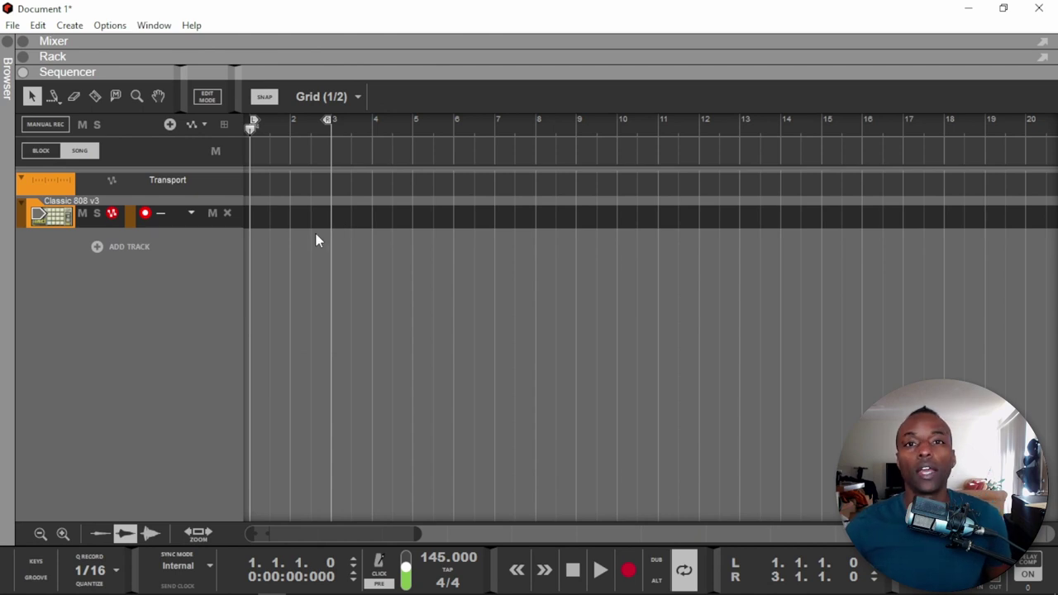
scroll(316, 239, down, 3)
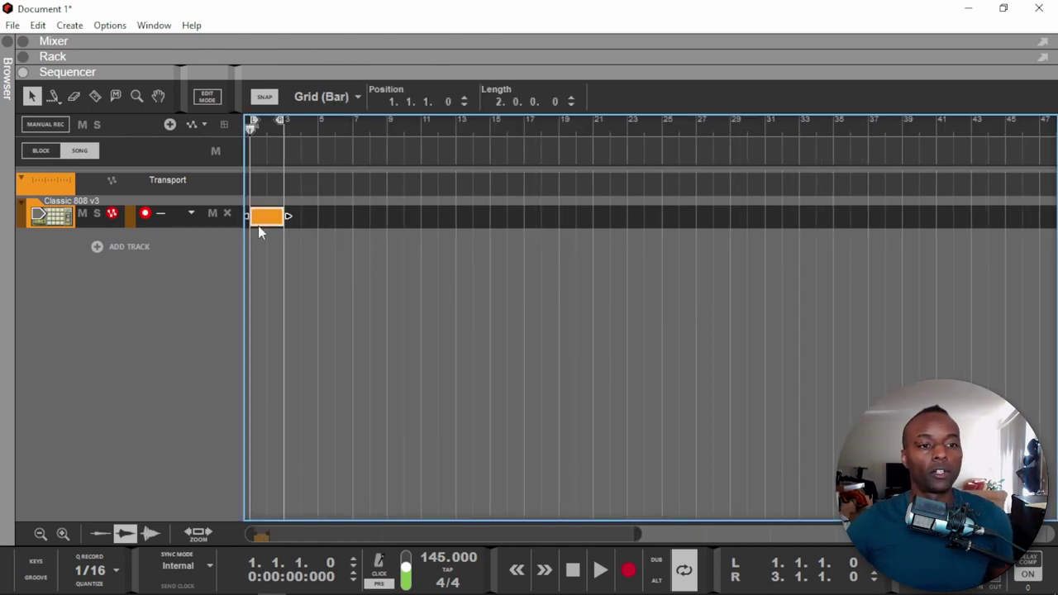
double_click(256, 220)
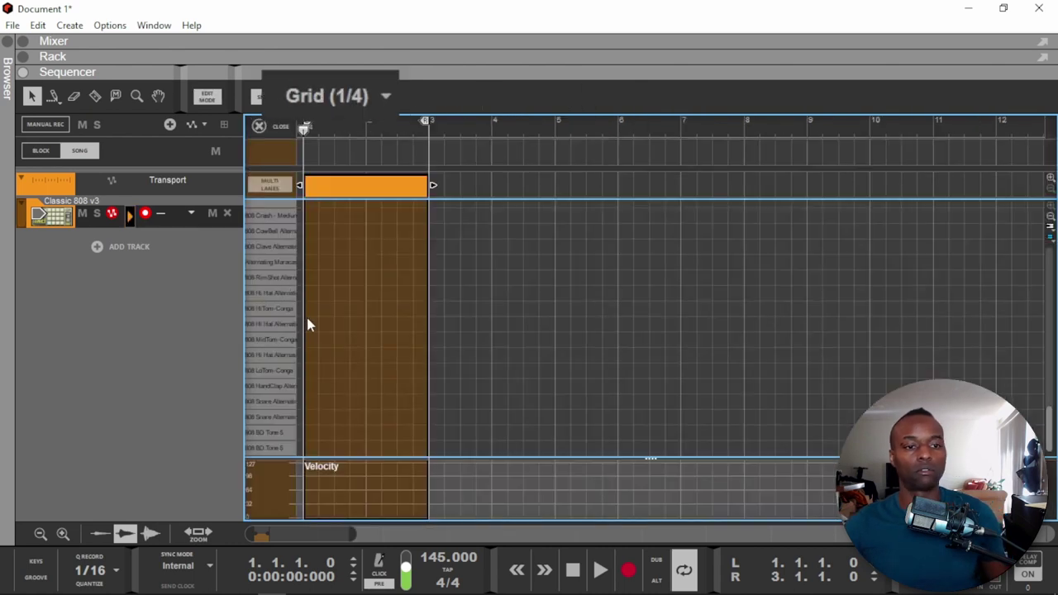
- Add 1/8 kick notes on the lowest BD Tone 5 lane (C1) at 1.1.1, 1.4.1, 2.1.3 and 2.2.1, and start playback
scroll(310, 321, up, 2)
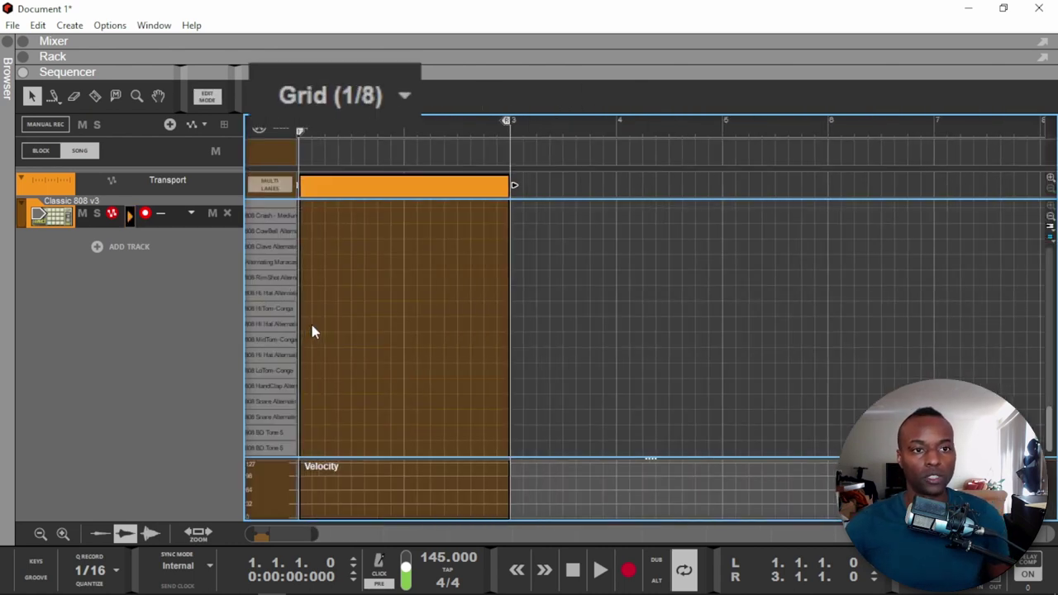
click(273, 442)
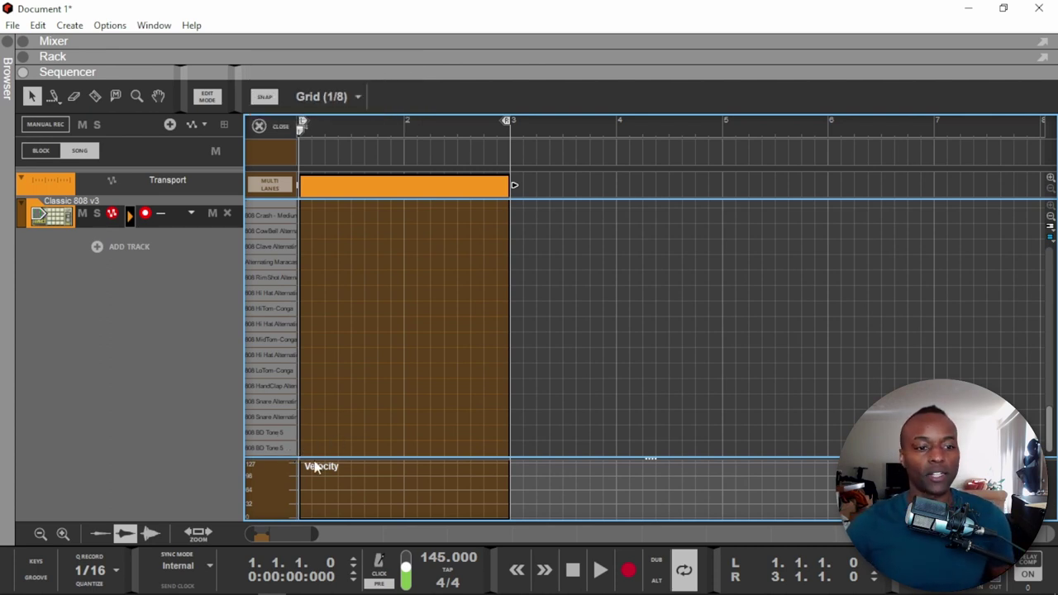
click(303, 450)
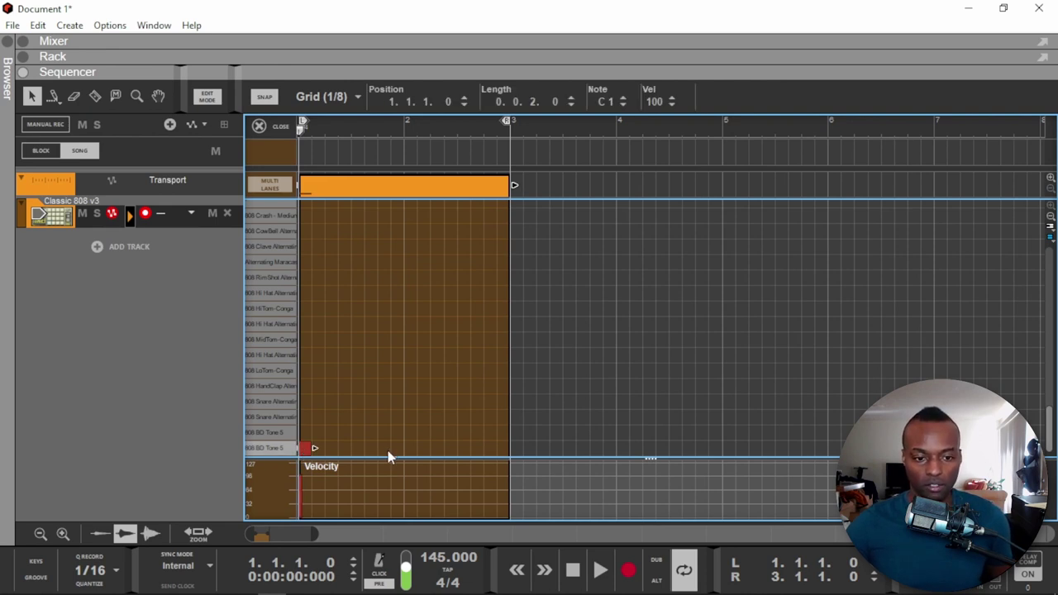
click(385, 450)
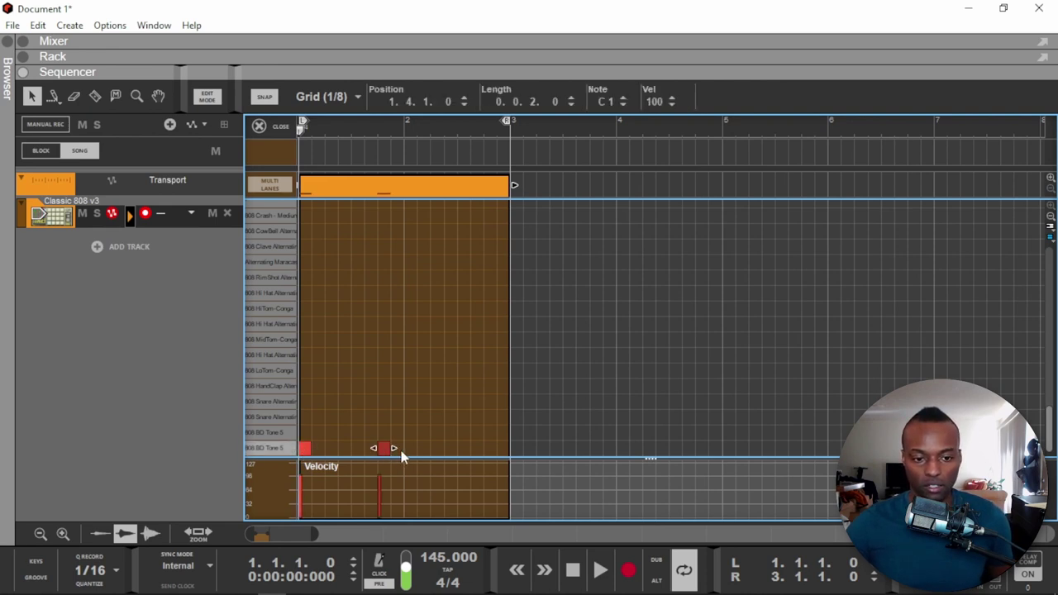
click(436, 450)
key(space)
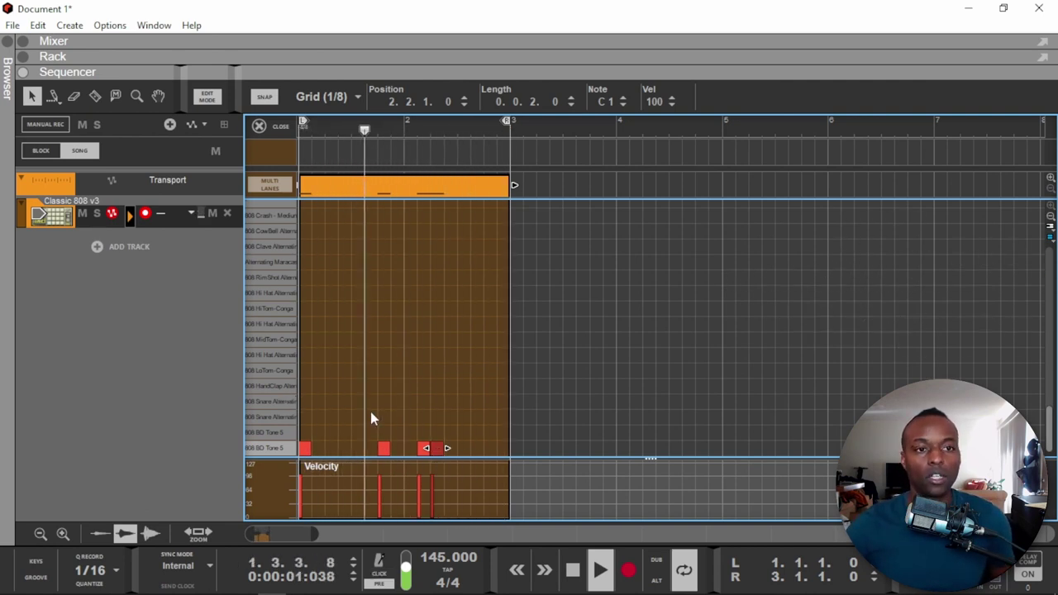
- Add 1/4 snare notes on D#1 at 1.3.1 and 2.3.1, and copy both onto the HandClap lane (E1)
scroll(371, 412, down, 1)
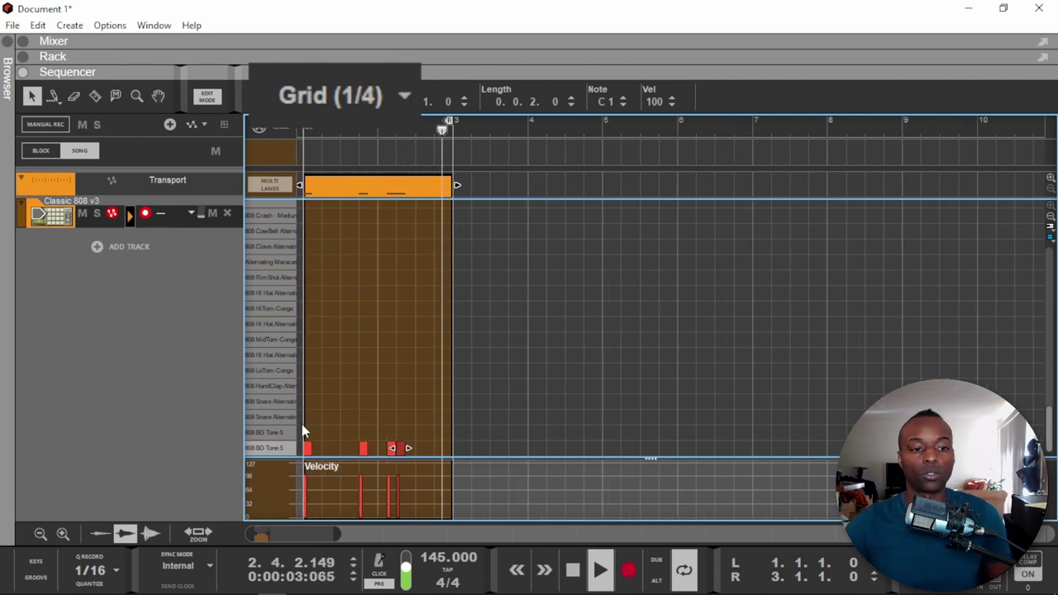
click(349, 402)
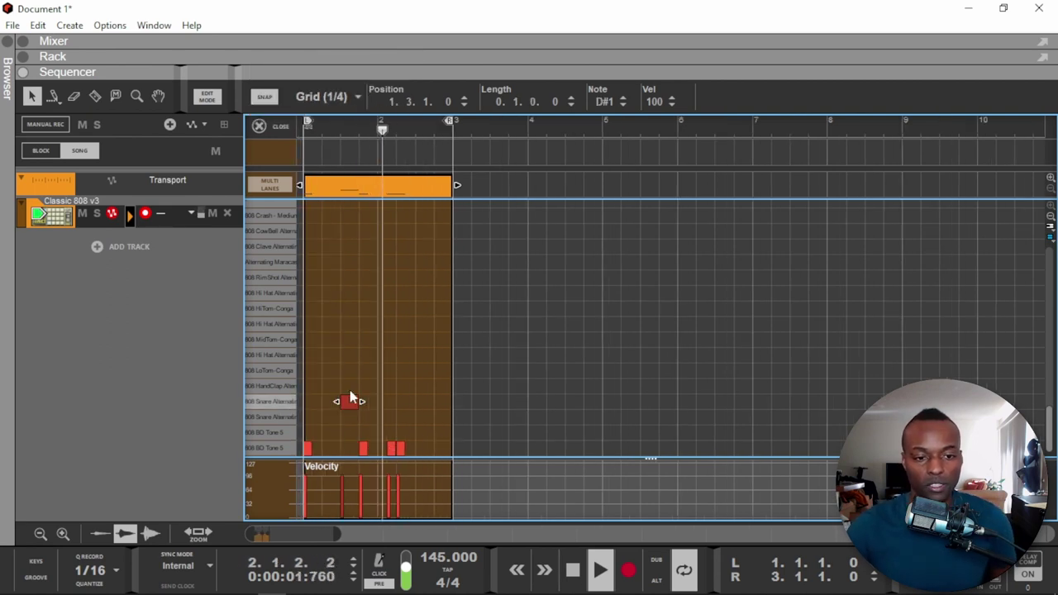
click(424, 402)
drag(402, 397, 350, 390)
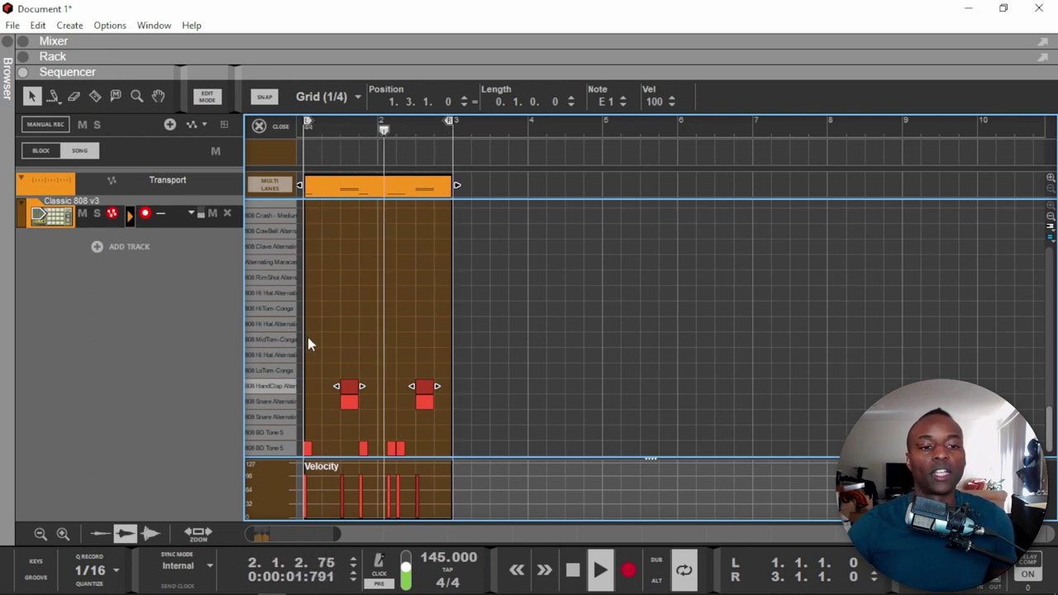
- Add 1/16 notes on the MidTom-Conga lane (G1) at 1.1.3, 2.4.1 and 2.4.3
scroll(304, 339, up, 1)
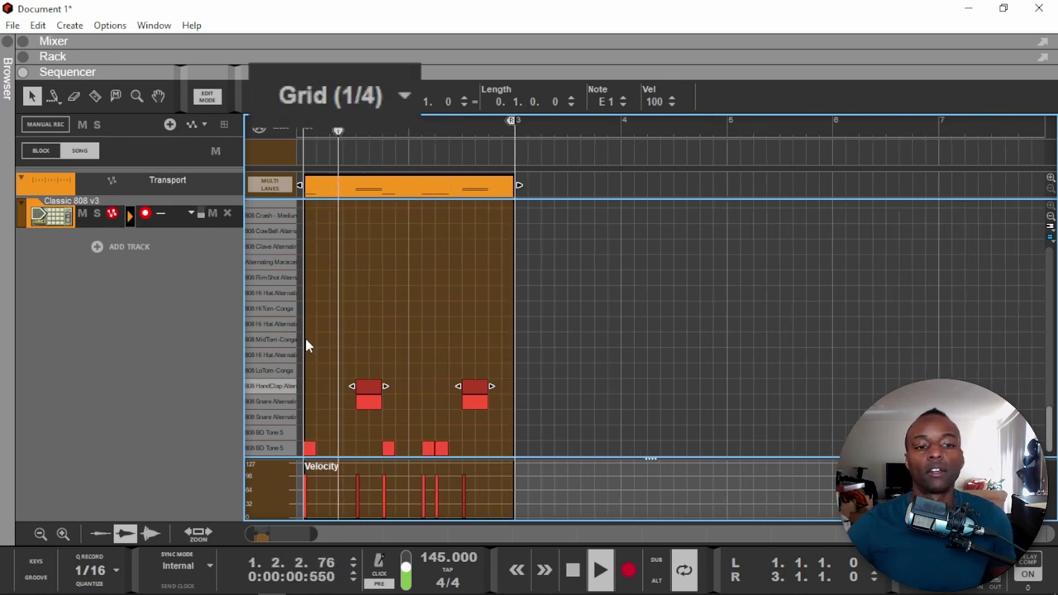
scroll(304, 340, up, 1)
scroll(306, 345, up, 2)
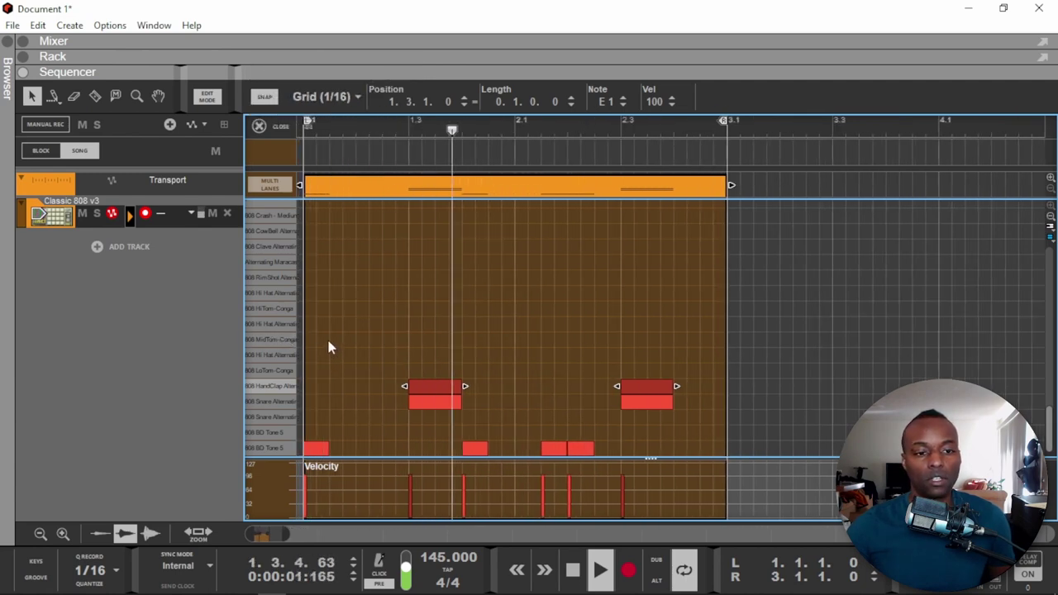
click(334, 339)
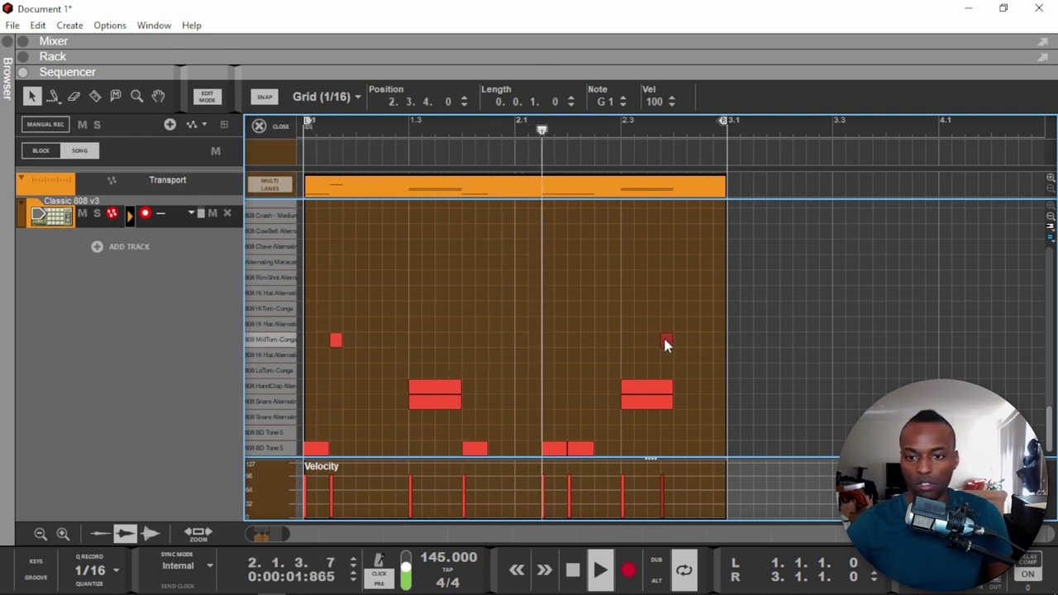
click(665, 338)
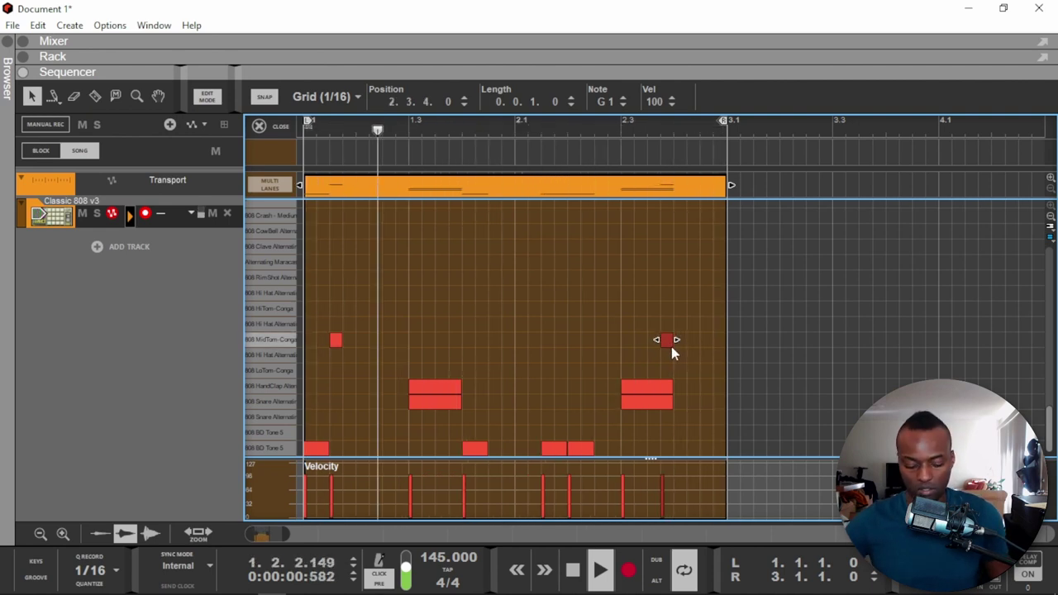
key(ctrl+Right)
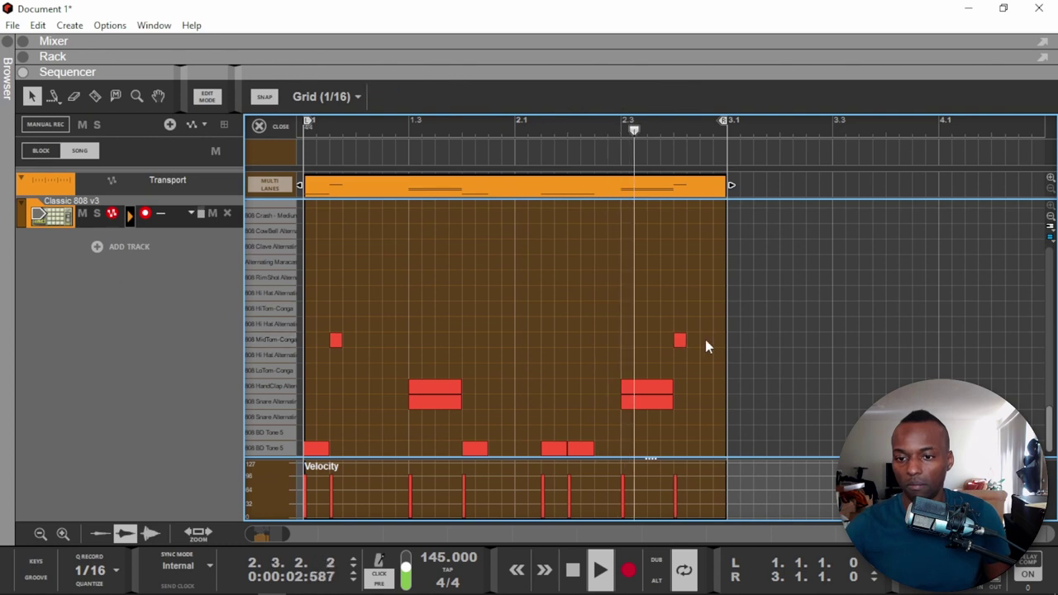
click(705, 340)
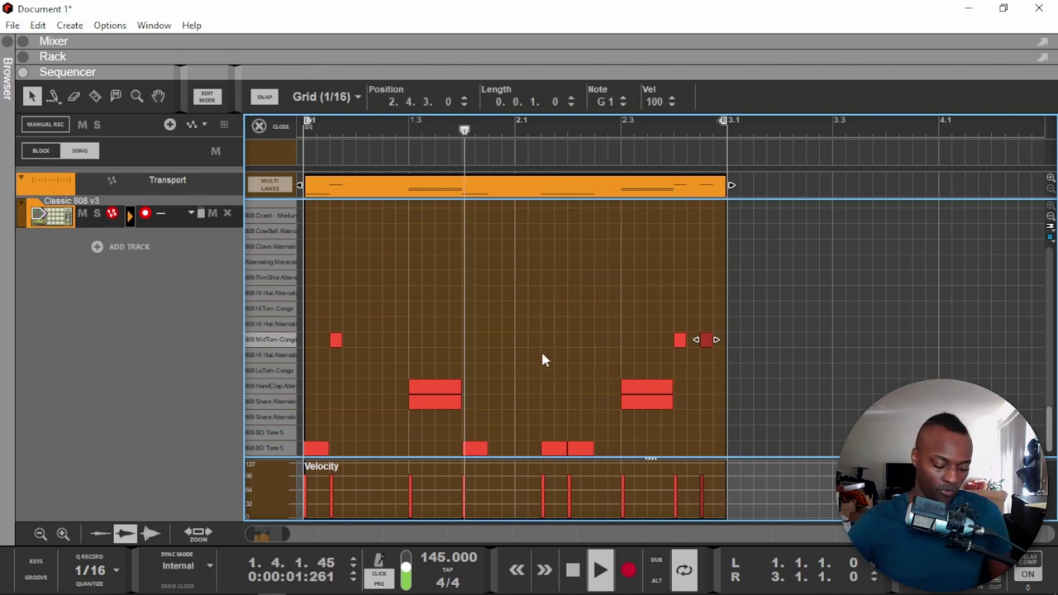
- Add 1/8 hi-hat notes on G#1 at 1.1.1 and 1.1.3, setting the second note's velocity to 84
scroll(535, 358, down, 2)
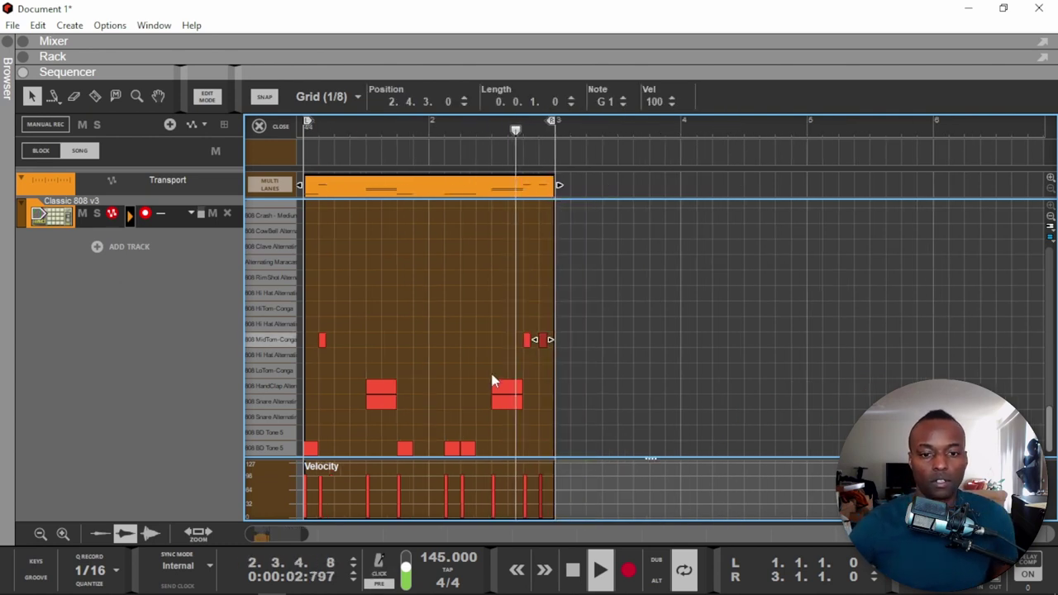
double_click(310, 325)
double_click(328, 324)
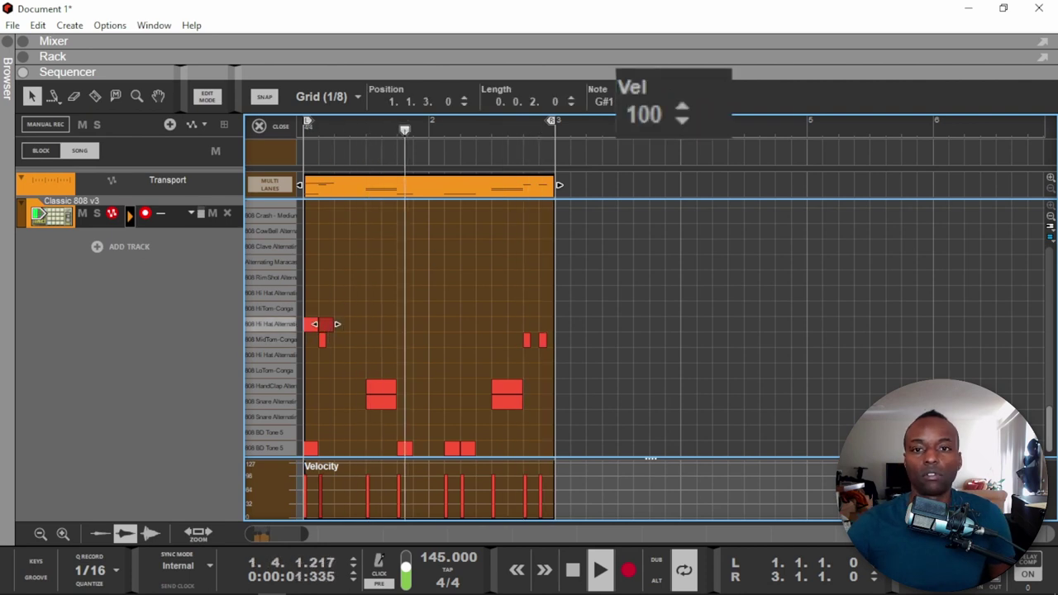
drag(633, 113, 632, 147)
- Duplicate the pair of G#1 hi-hat notes repeatedly until they fill the two-bar clip
drag(347, 322, 311, 324)
key(ctrl+d)
key(ctrl+d)
key(ctrl+d)
key(ctrl+d)
key(ctrl+d)
key(ctrl+d)
key(ctrl+d)
key(ctrl+d)
key(ctrl+d)
key(ctrl+d)
key(ctrl+d)
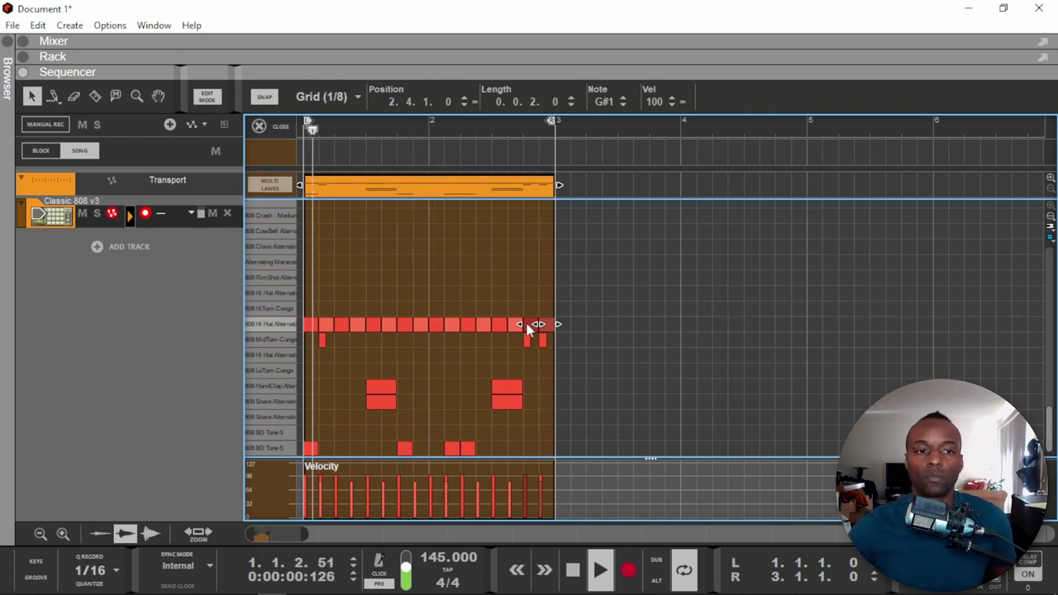
- Delete the last two G#1 hi-hat notes, at 2.4.3 and 2.4.1
scroll(538, 324, up, 3)
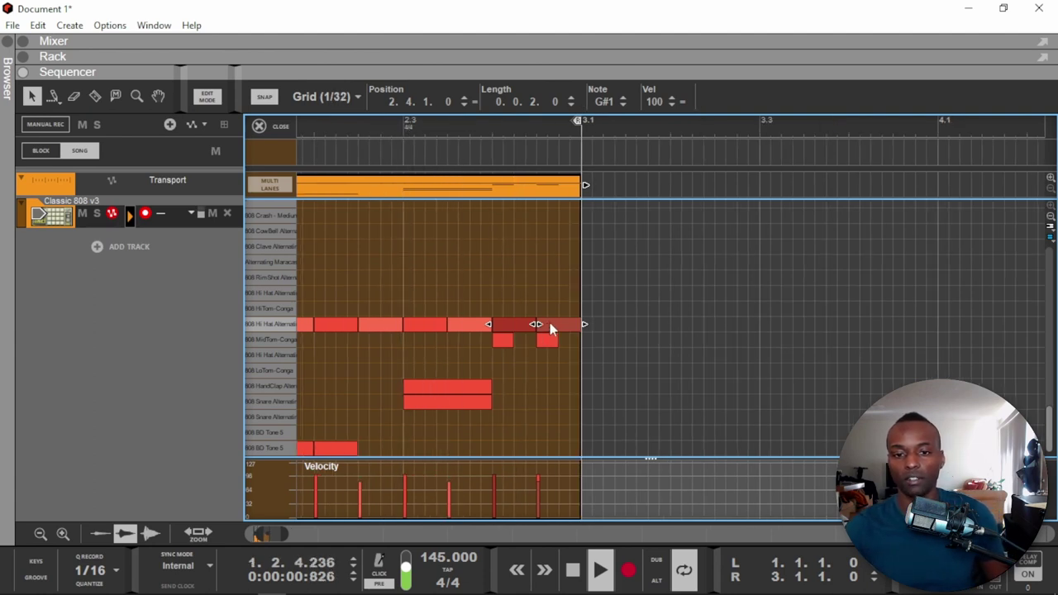
click(550, 323)
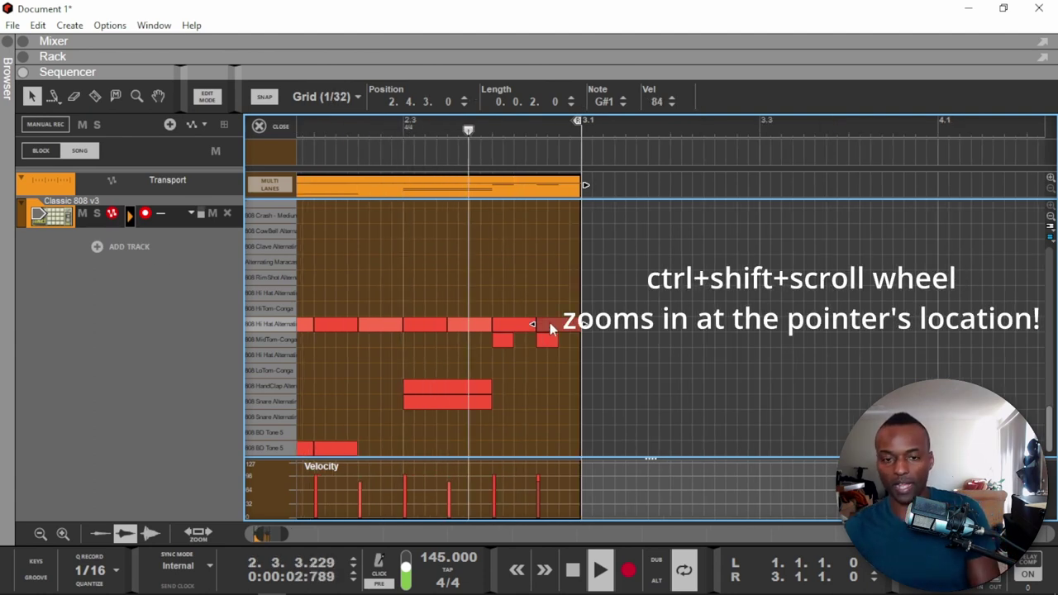
click(550, 325)
scroll(526, 301, down, 2)
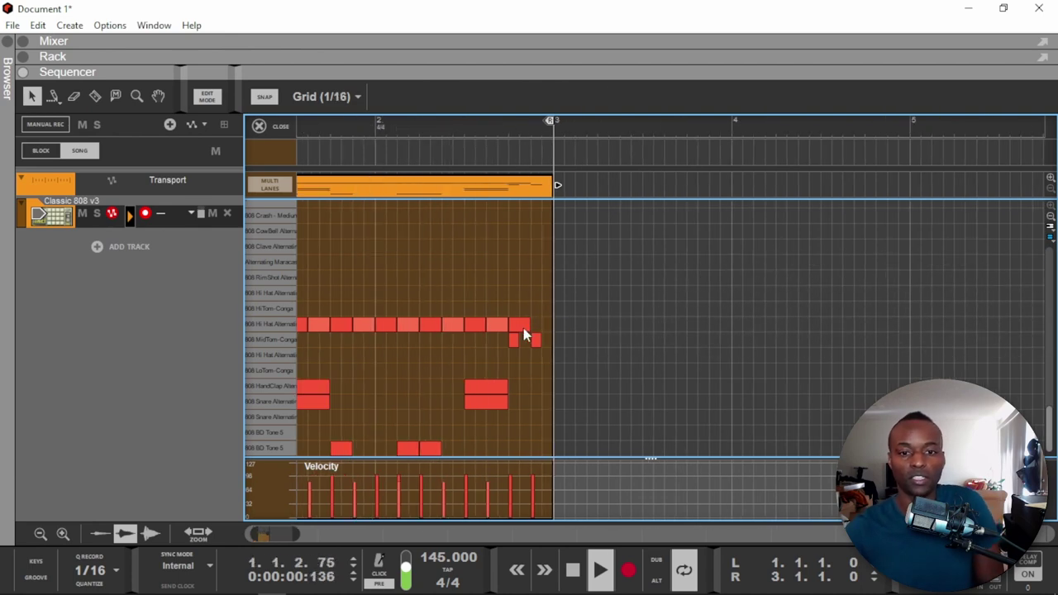
click(518, 325)
key(Delete)
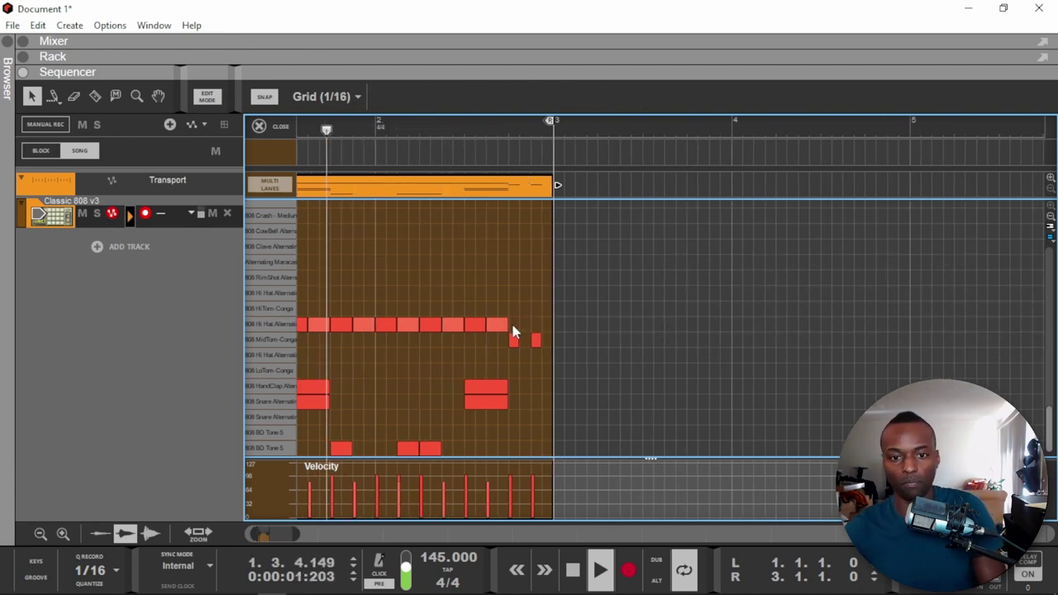
- Draw three consecutive 1/16 hi-hat notes on G#1 from 2.4.1 with the Pencil tool, and ramp their velocities upward from 61
click(52, 96)
click(52, 97)
click(74, 134)
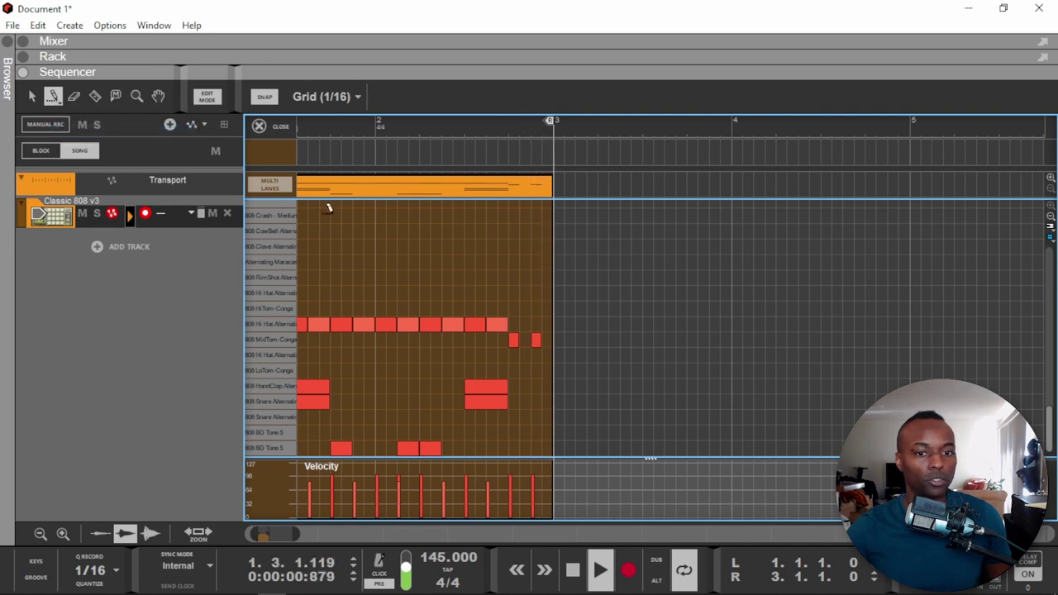
drag(514, 325, 529, 333)
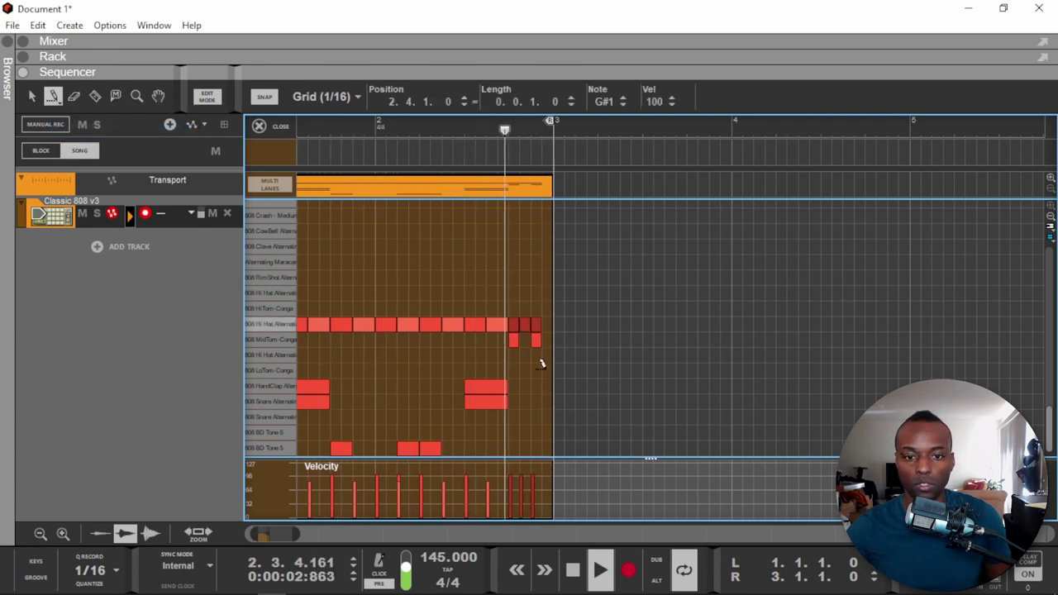
mouse_move(520, 497)
mouse_down()
mouse_move(512, 489)
mouse_move(538, 472)
mouse_up()
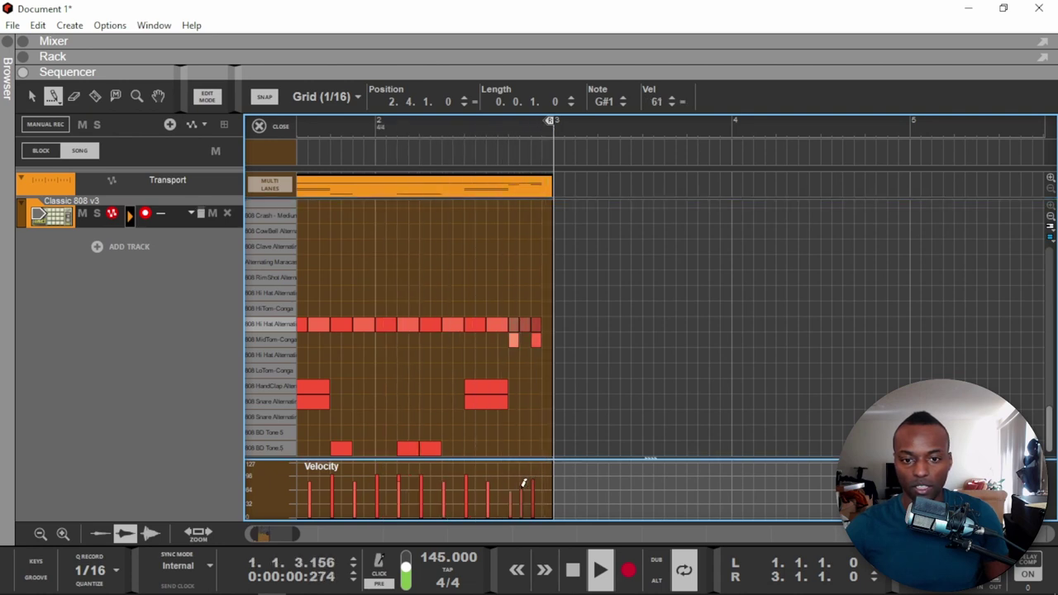
- Select the last two MidTom-Conga notes and set their velocity to 103
key(q)
drag(512, 351, 540, 339)
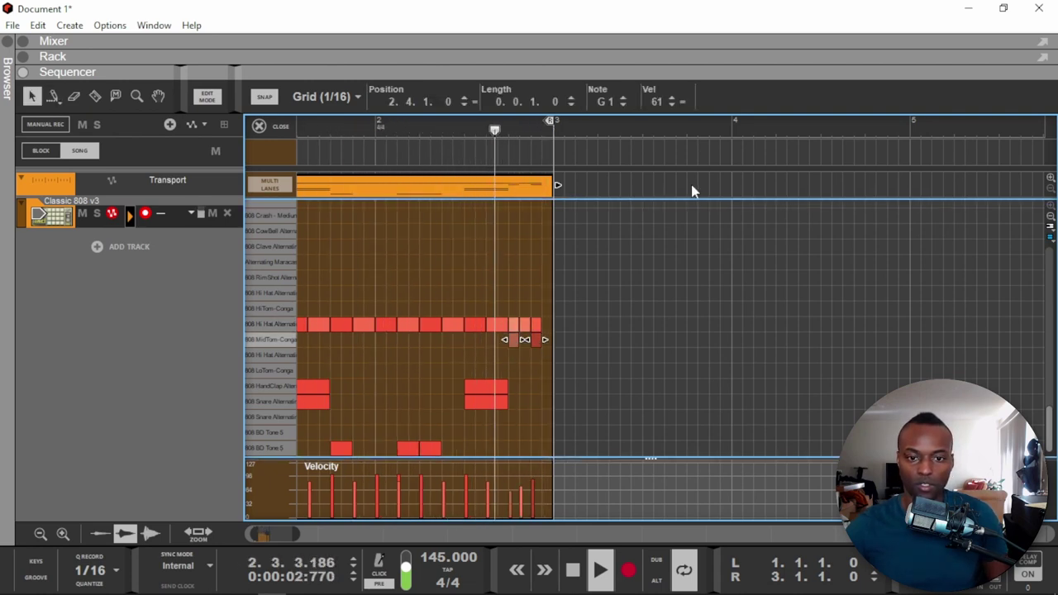
click(683, 102)
drag(657, 102, 660, 18)
drag(657, 105, 665, 28)
- Cut the last beat off the drum clip in the arrangement, leaving a length of 1.3.0.0, and play it back
scroll(591, 206, down, 3)
scroll(399, 284, up, 1)
scroll(399, 290, left, 2)
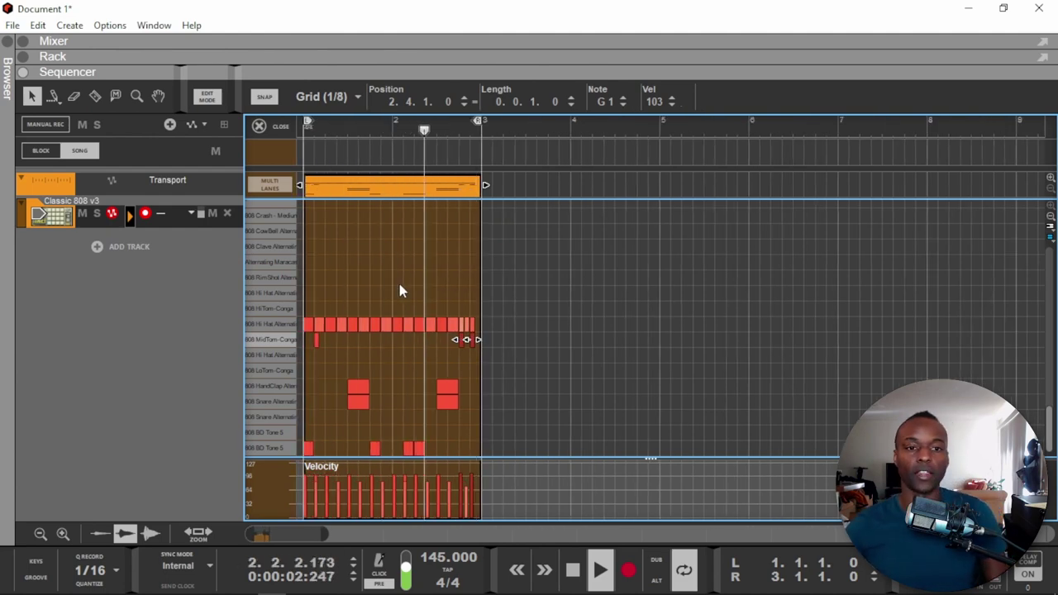
key(ctrl+e)
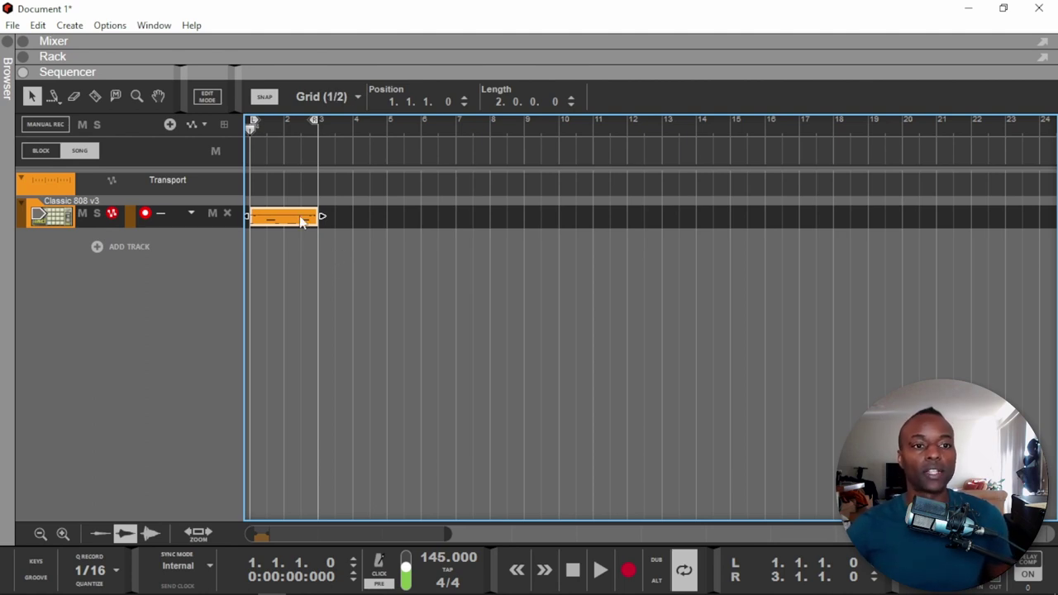
scroll(300, 217, up, 3)
scroll(302, 217, left, 2)
scroll(350, 205, down, 1)
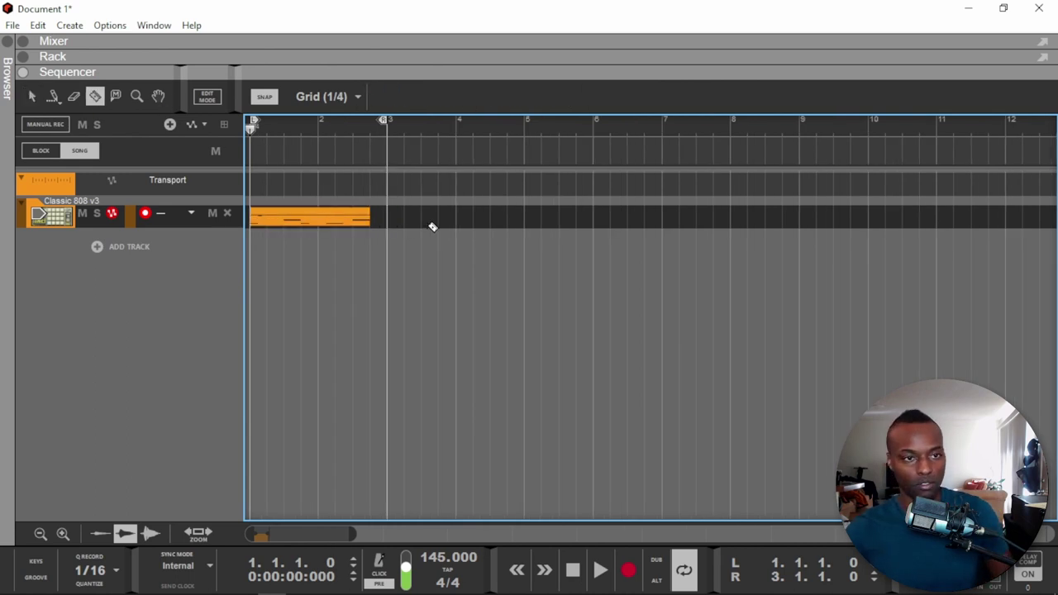
key(space)
key(q)
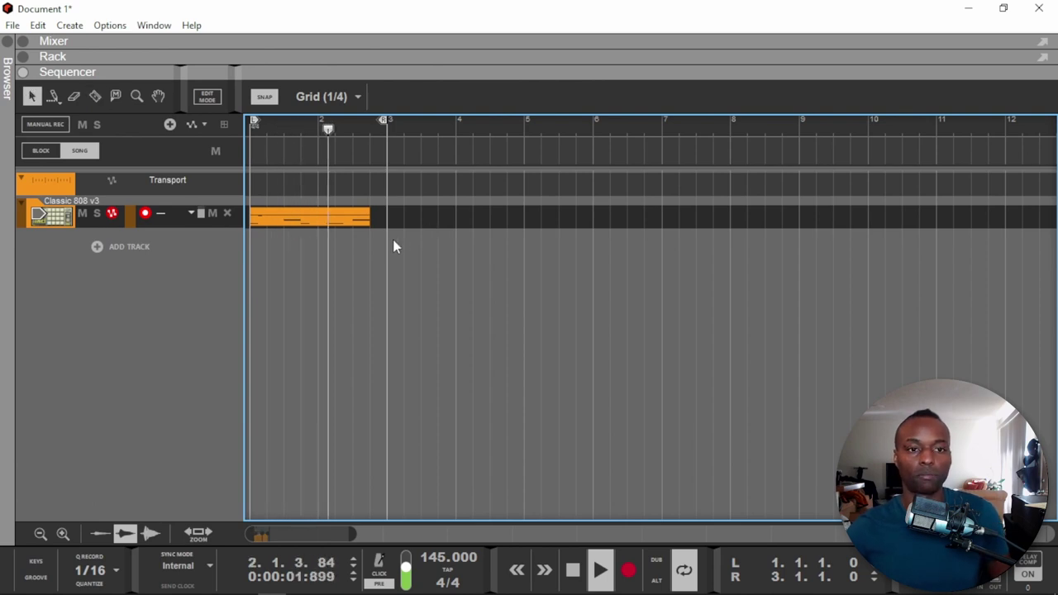
- Duplicate the shortened drum clip to bar 3, and delete the copy
click(348, 219)
key(space)
key(ctrl+d)
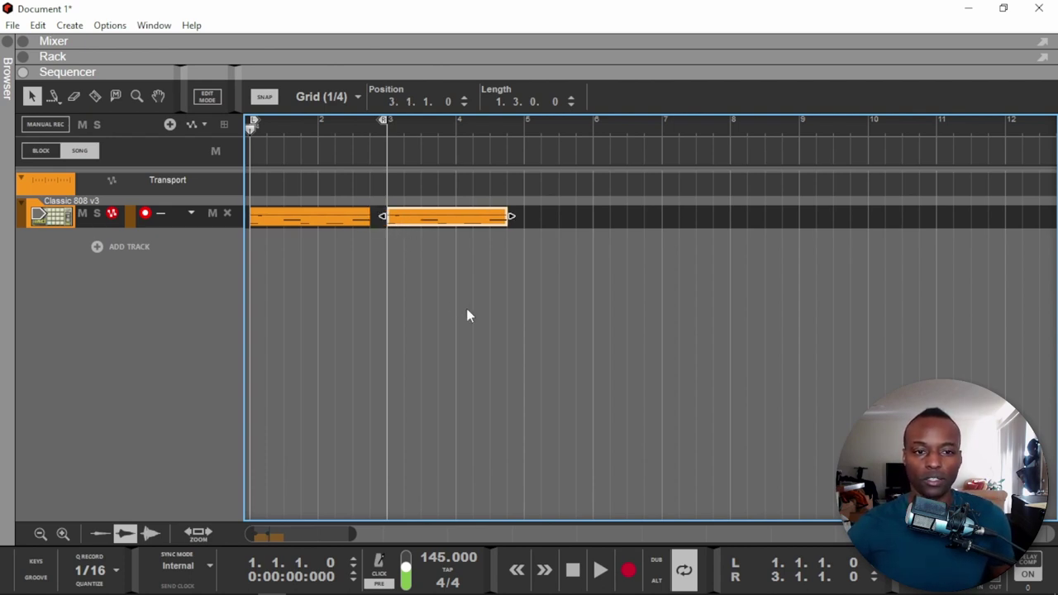
key(Delete)
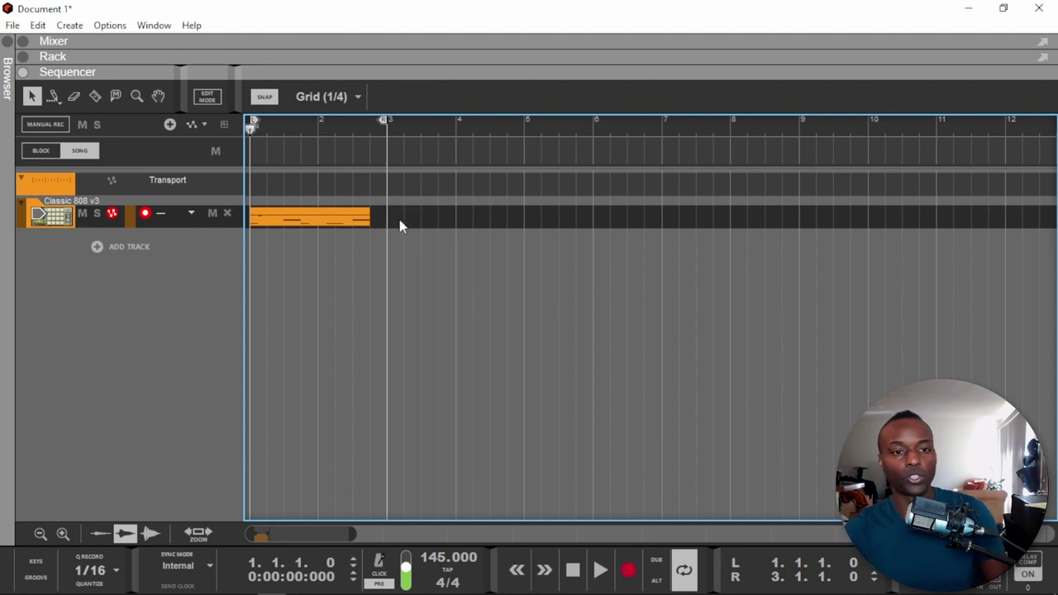
- Duplicate the shortened drum clip in the arrangement with the snap grid at Bar
click(321, 225)
scroll(321, 227, down, 3)
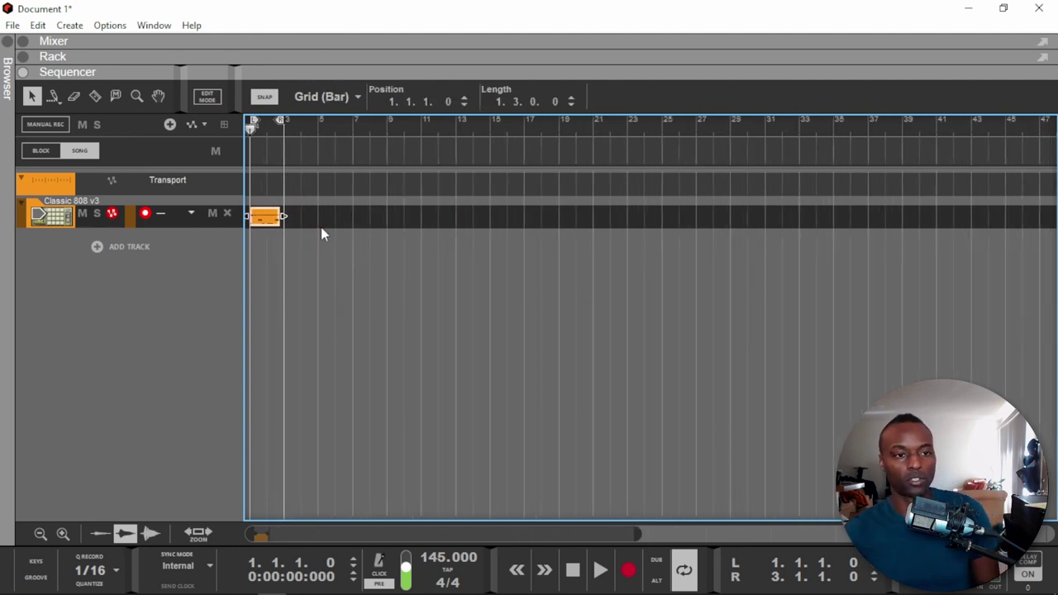
key(ctrl+d)
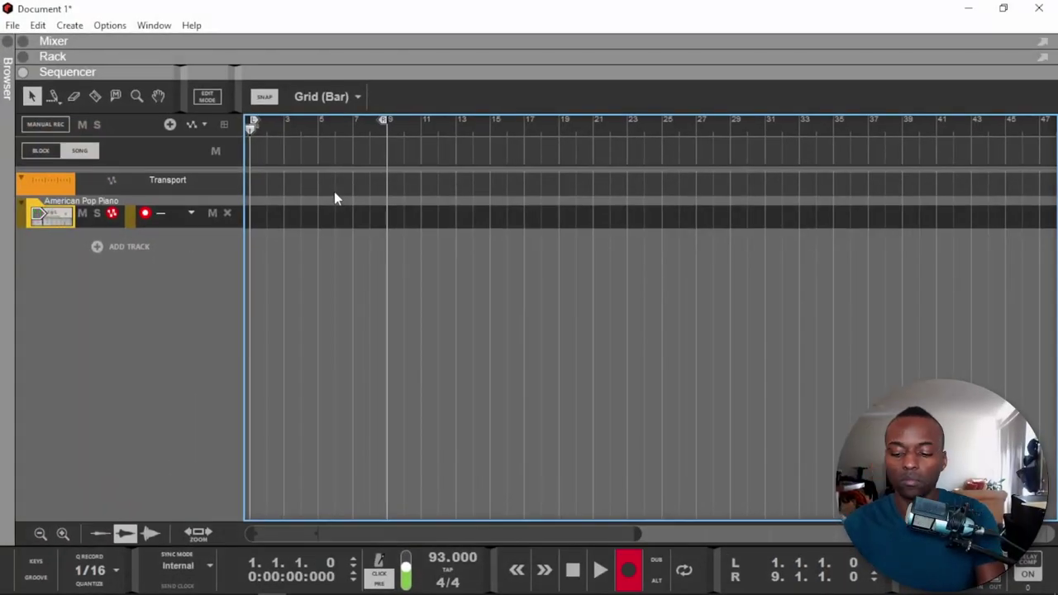
- Record an eight-bar part on the American Pop Piano track and overdub a second part on a new dub lane
key(ctrl+Return)
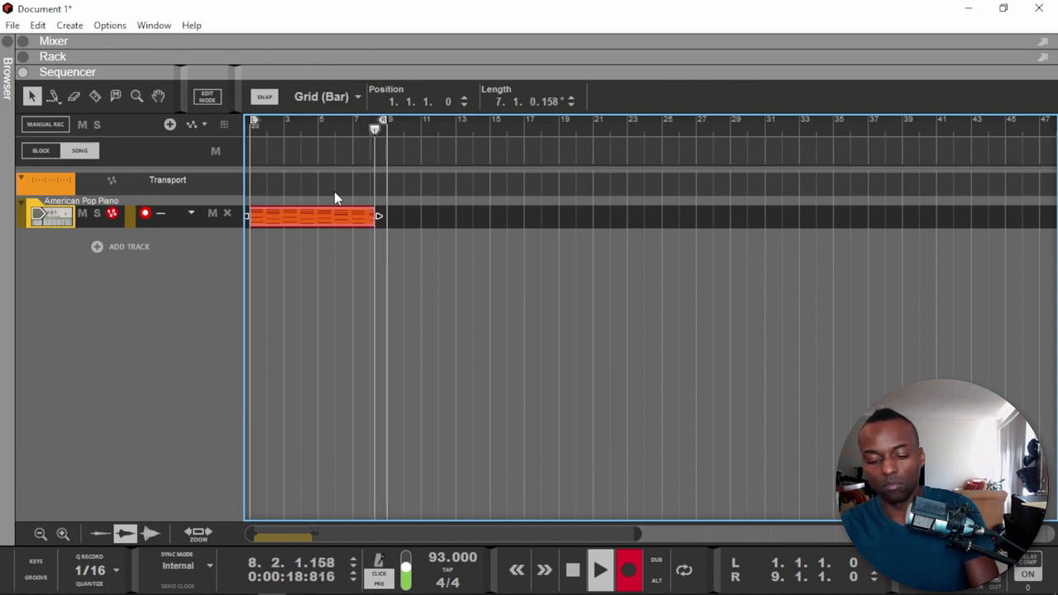
key(space)
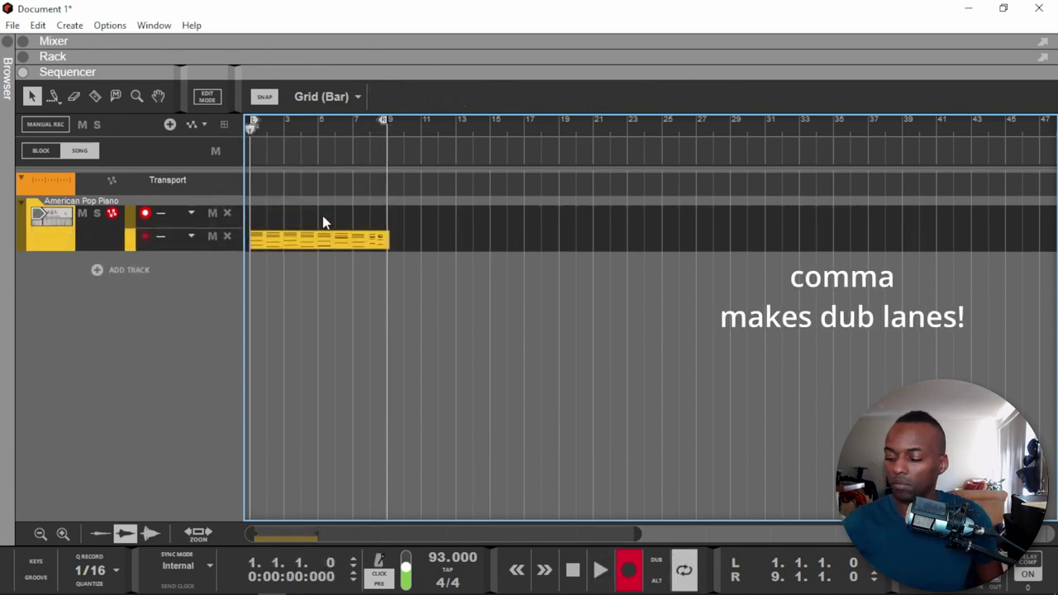
key(comma)
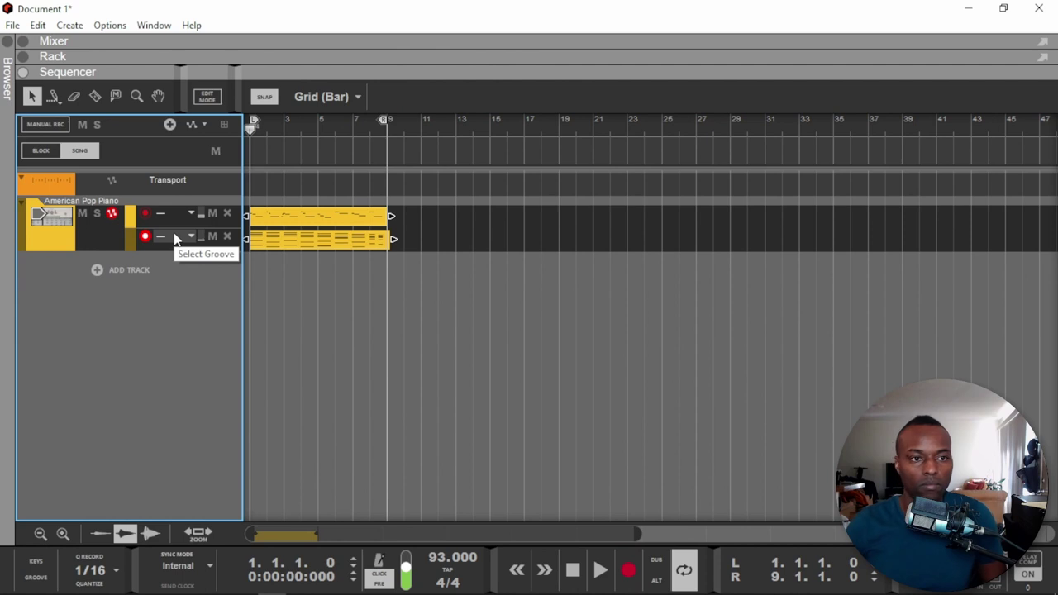
- Create an alt lane on the American Pop Piano track and record an alternative take on it from bar 1
key(period)
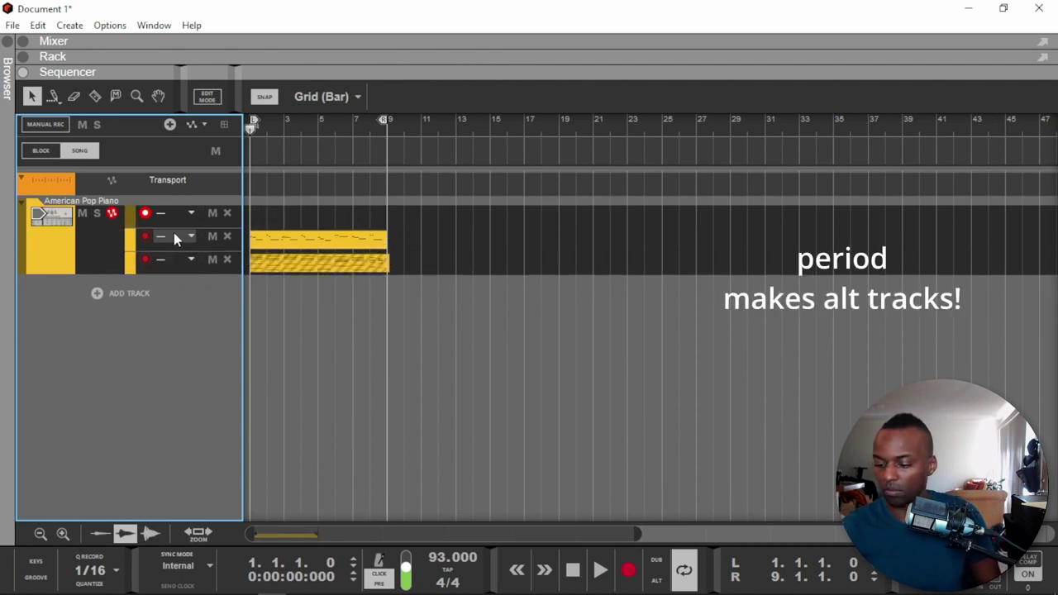
click(303, 209)
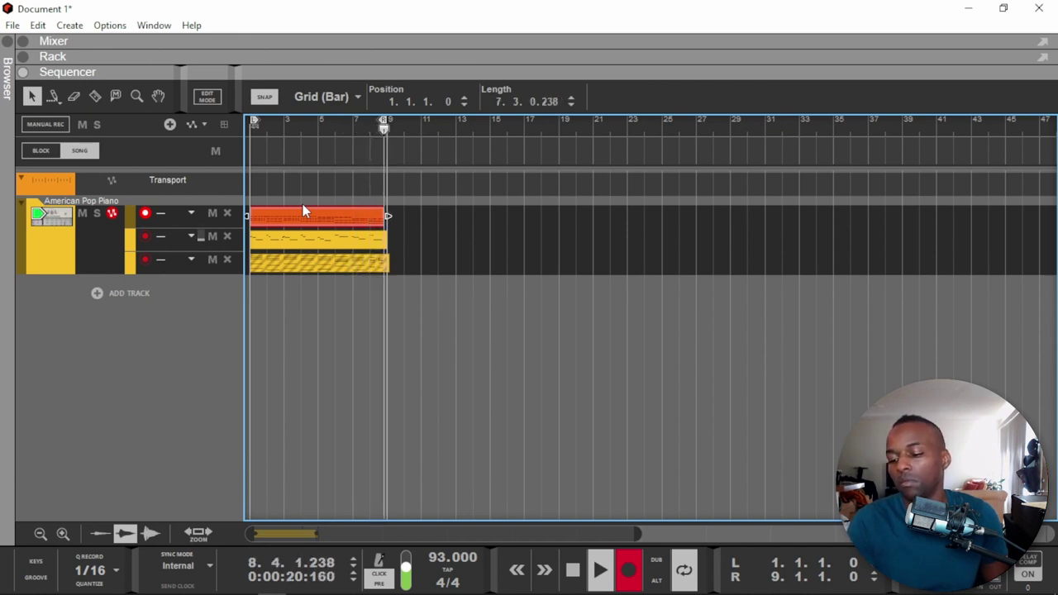
key(space)
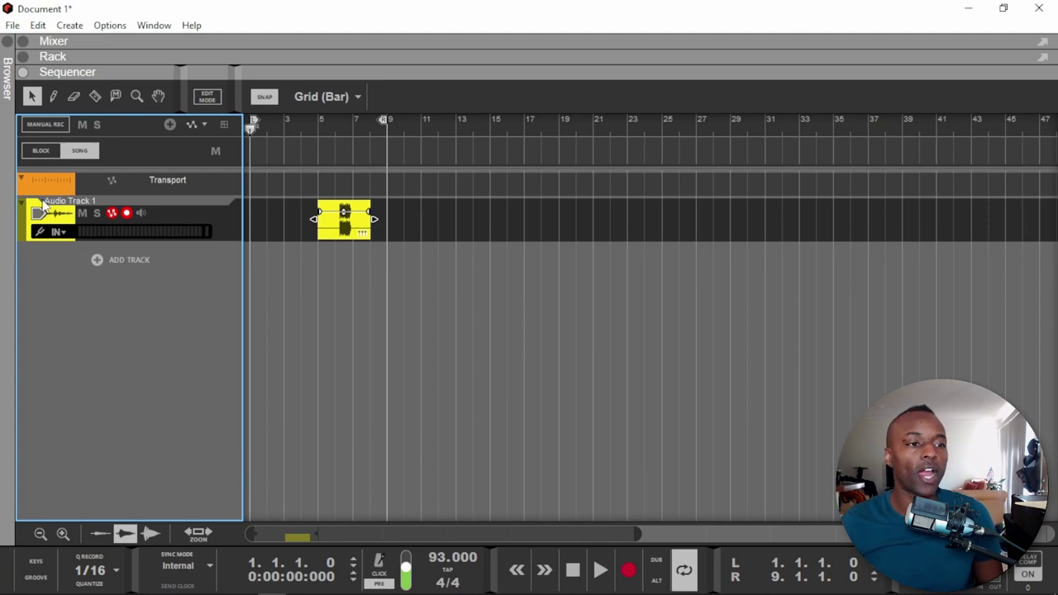
- Examine the insert effects of Audio Track 1 in the rack, from the Sweeper down to the BV512 vocoder
key(F6)
scroll(204, 158, up, 3)
scroll(206, 163, up, 5)
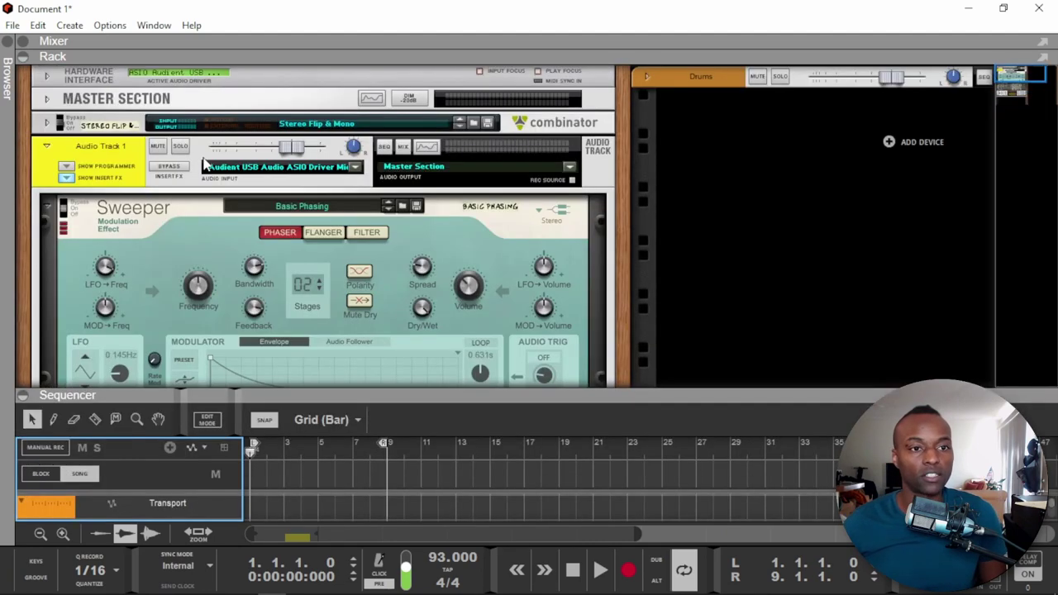
double_click(414, 395)
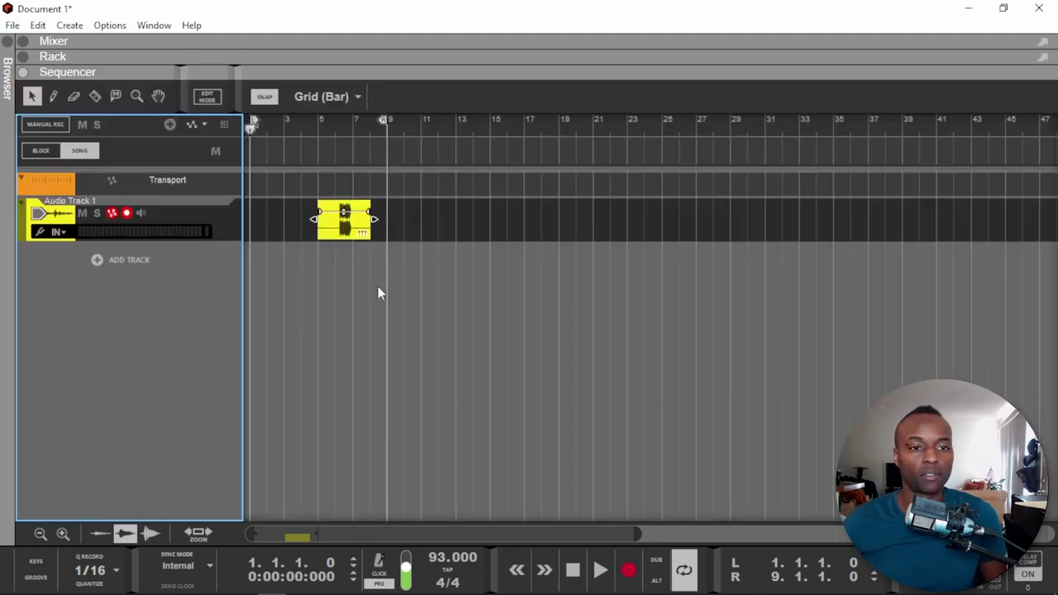
click(346, 229)
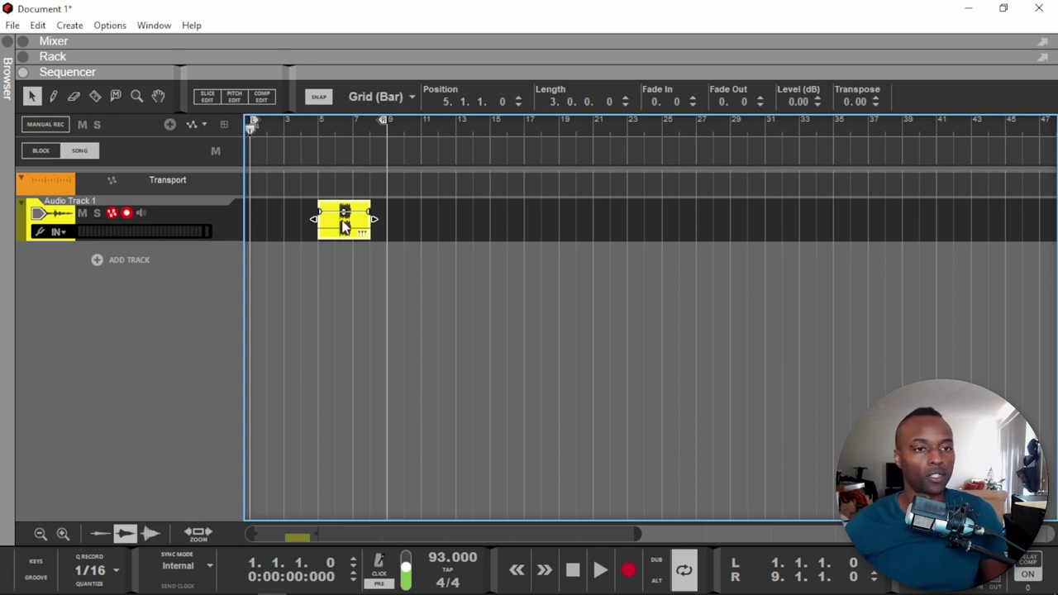
click(47, 215)
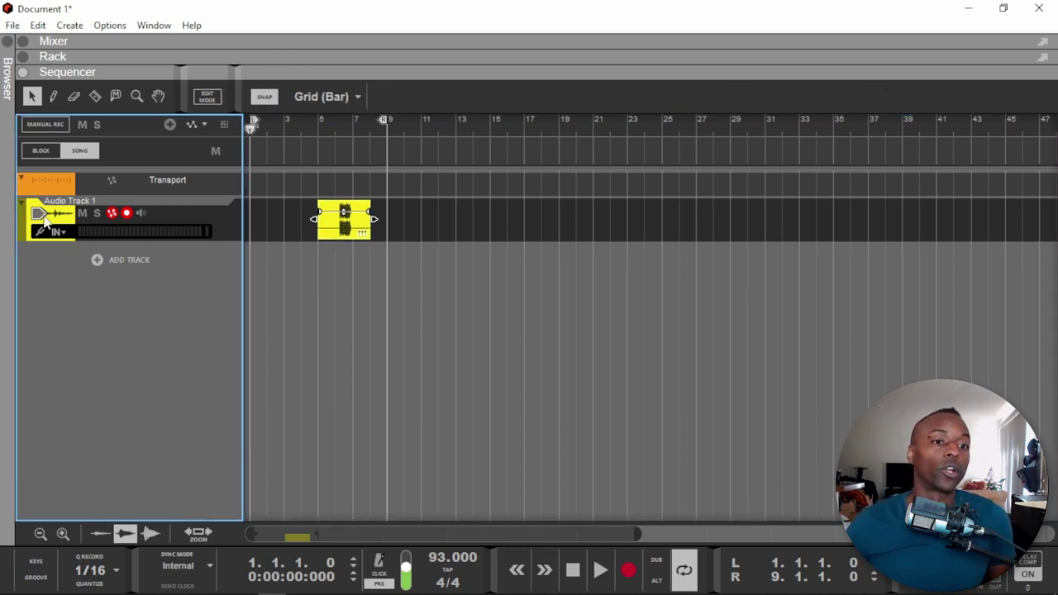
double_click(45, 217)
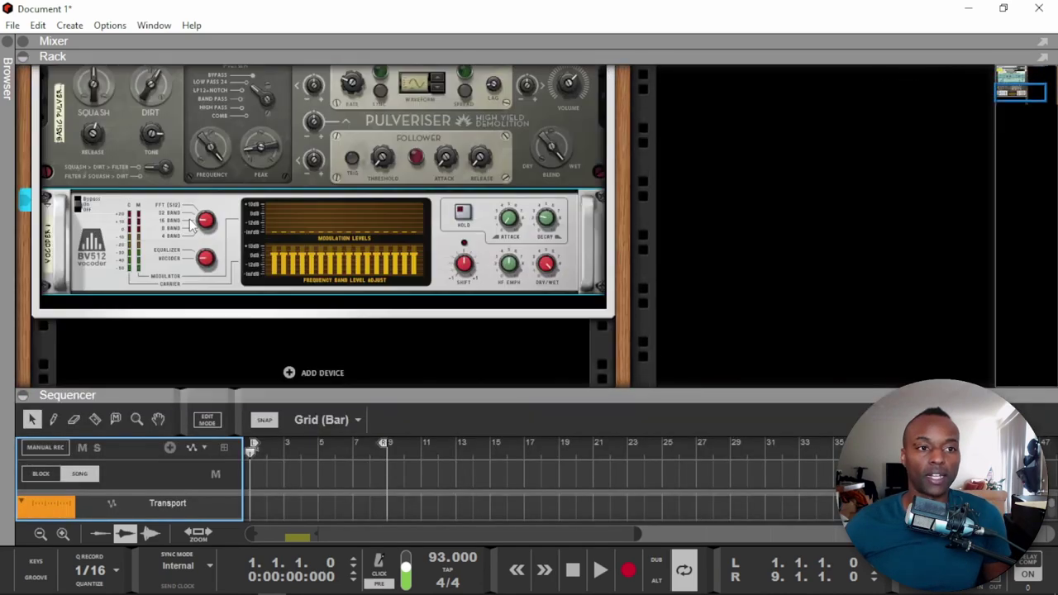
double_click(270, 393)
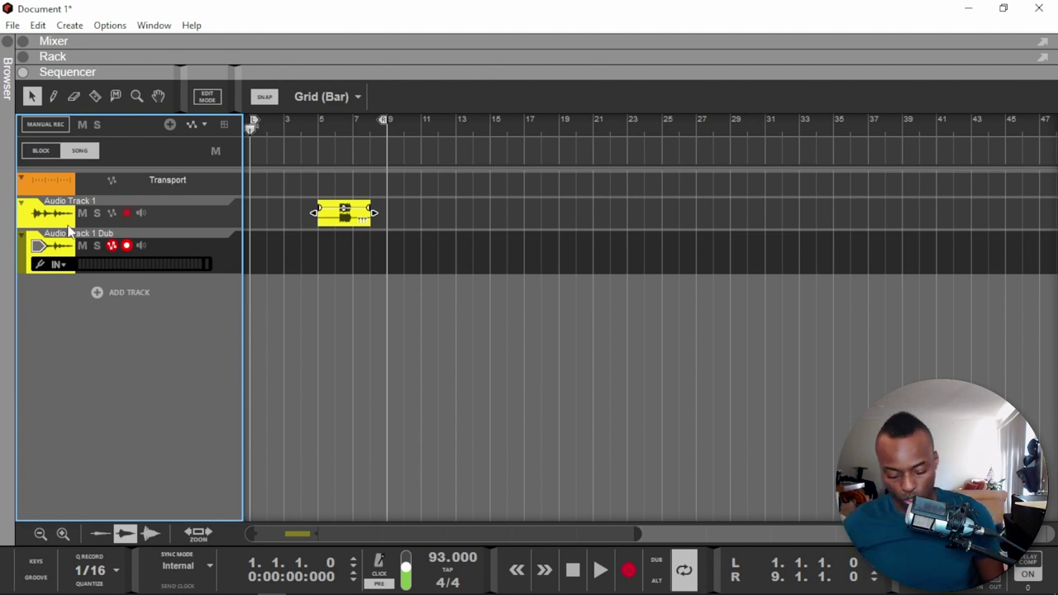
- Create a dub track of Audio Track 1 to inspect its insert effects in the rack, and undo its creation
key(ctrl+z)
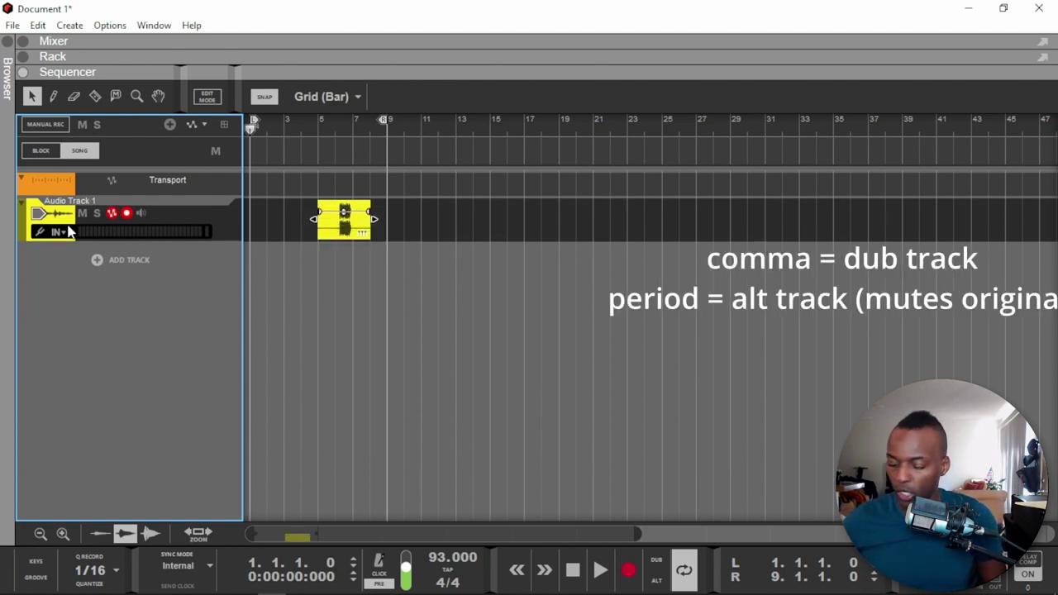
key(comma)
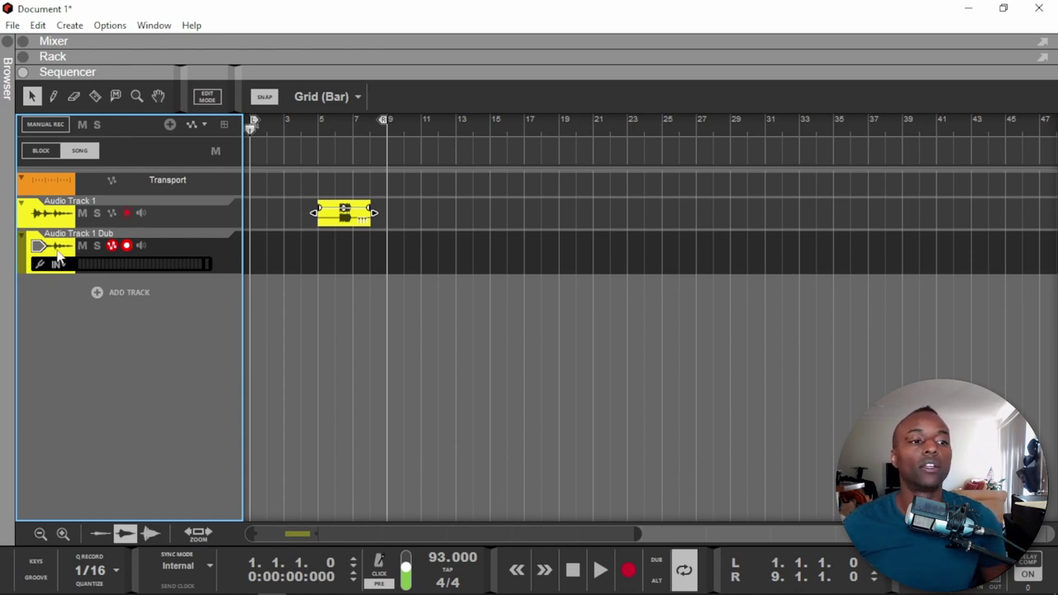
key(F6)
scroll(219, 215, up, 6)
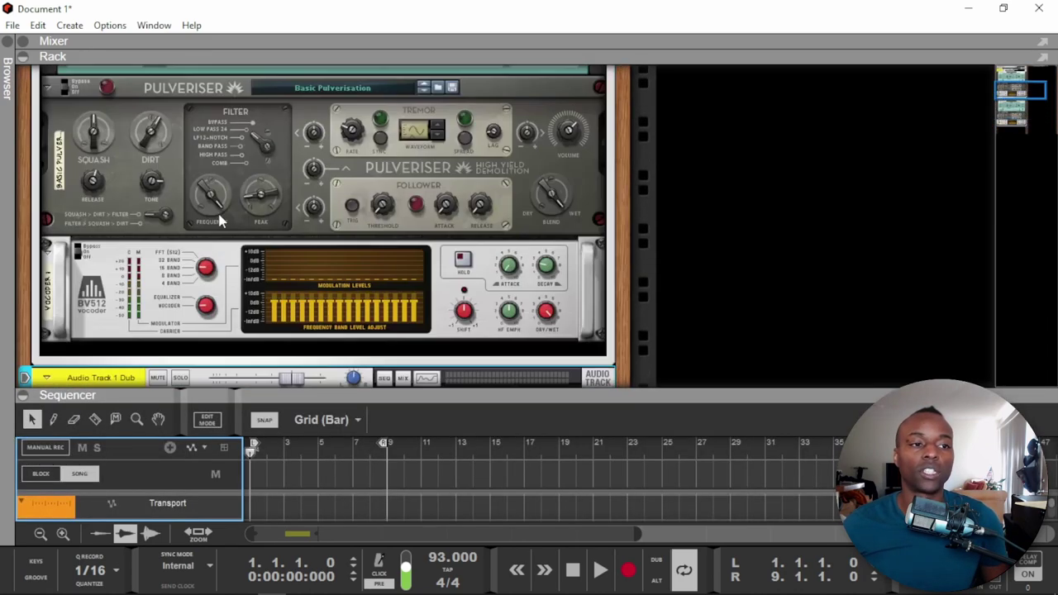
scroll(219, 217, down, 3)
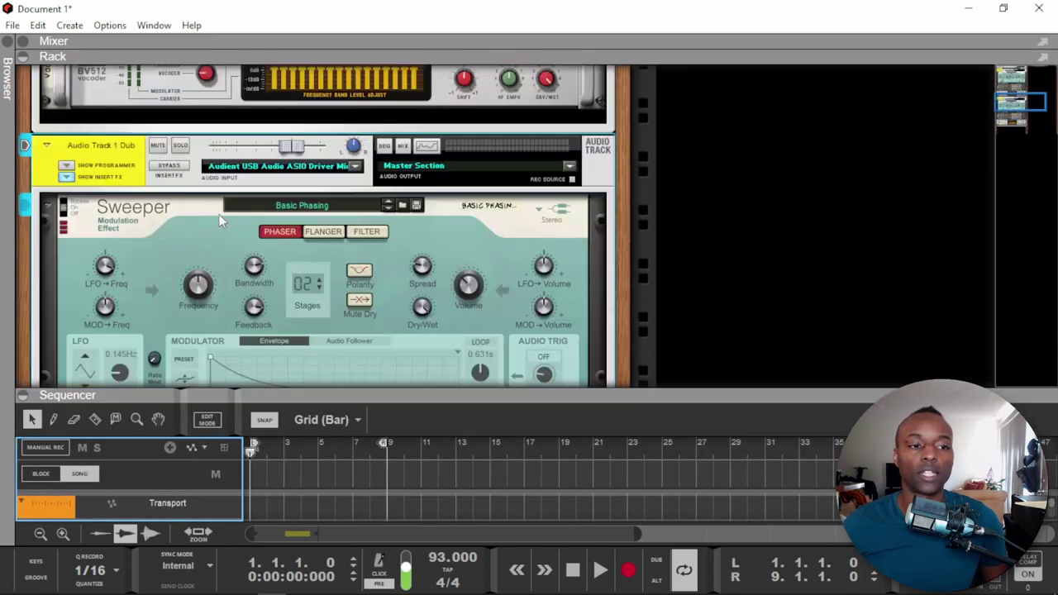
double_click(403, 395)
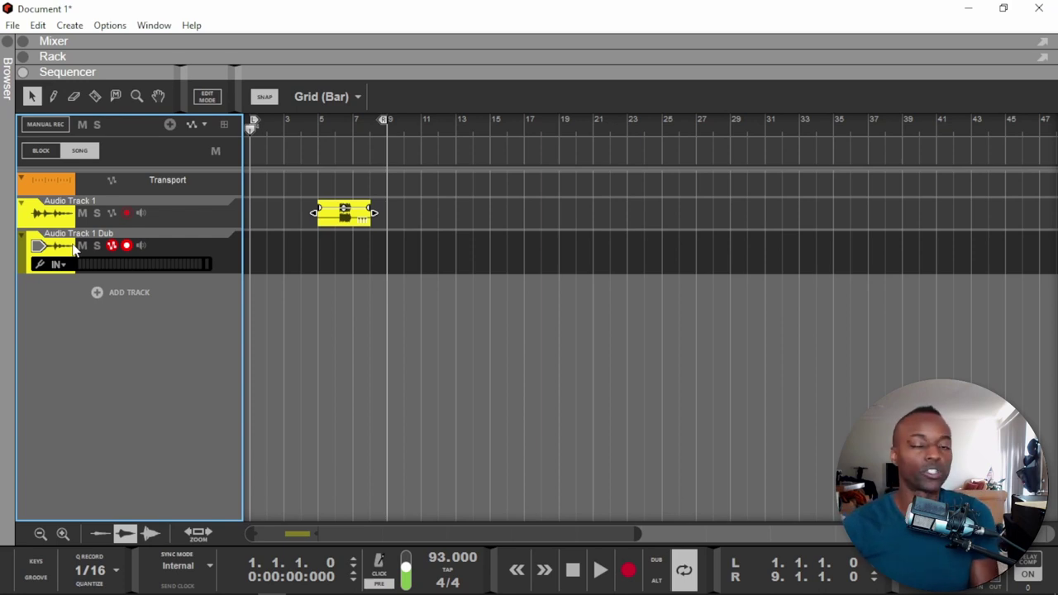
key(ctrl+z)
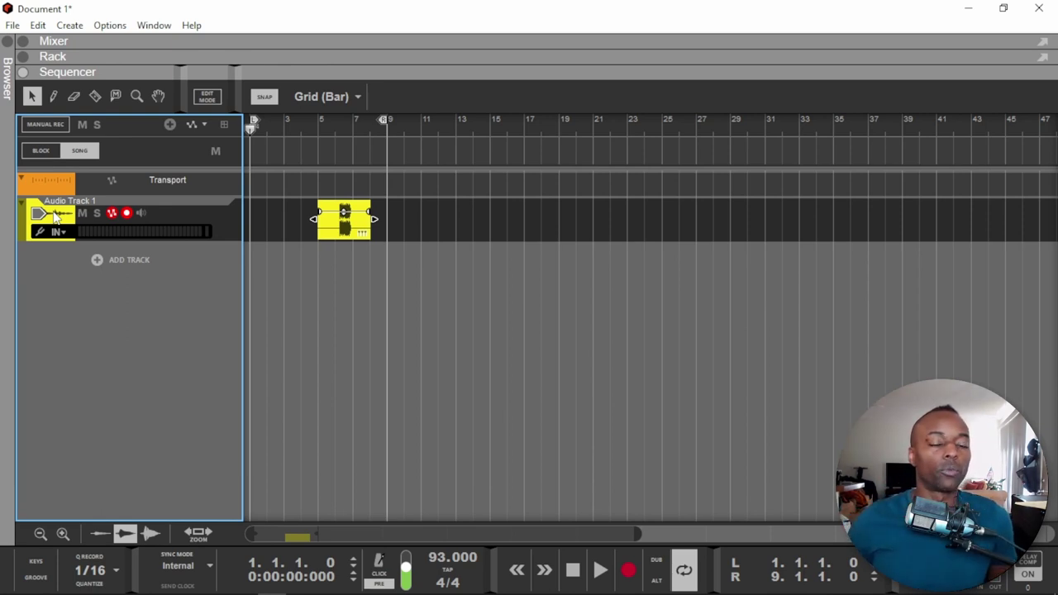
- Try an alt track for Audio Track 1 with the original audio clip muted, and undo both changes
key(.)
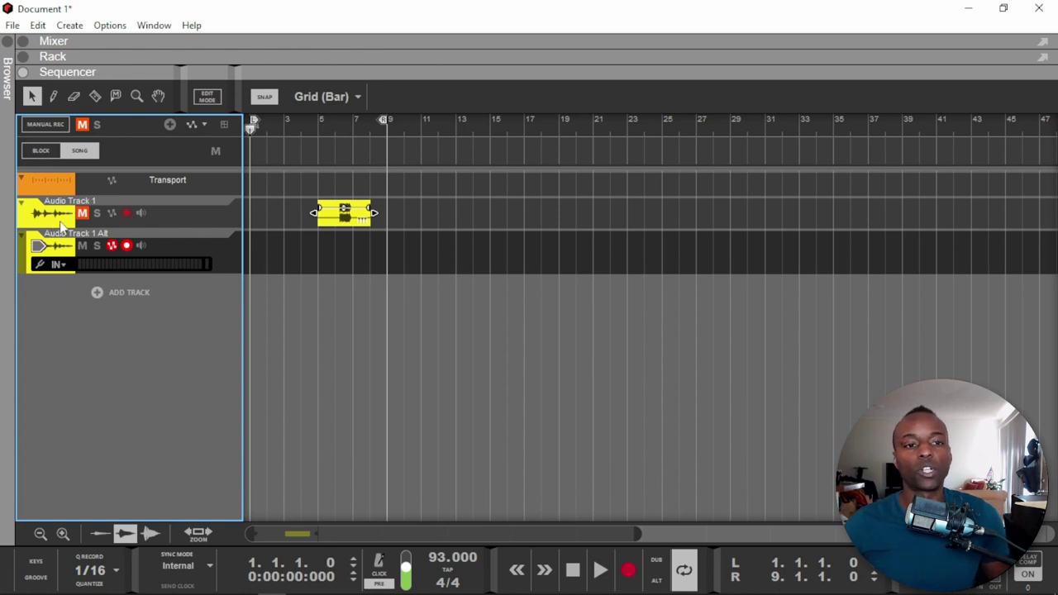
click(357, 228)
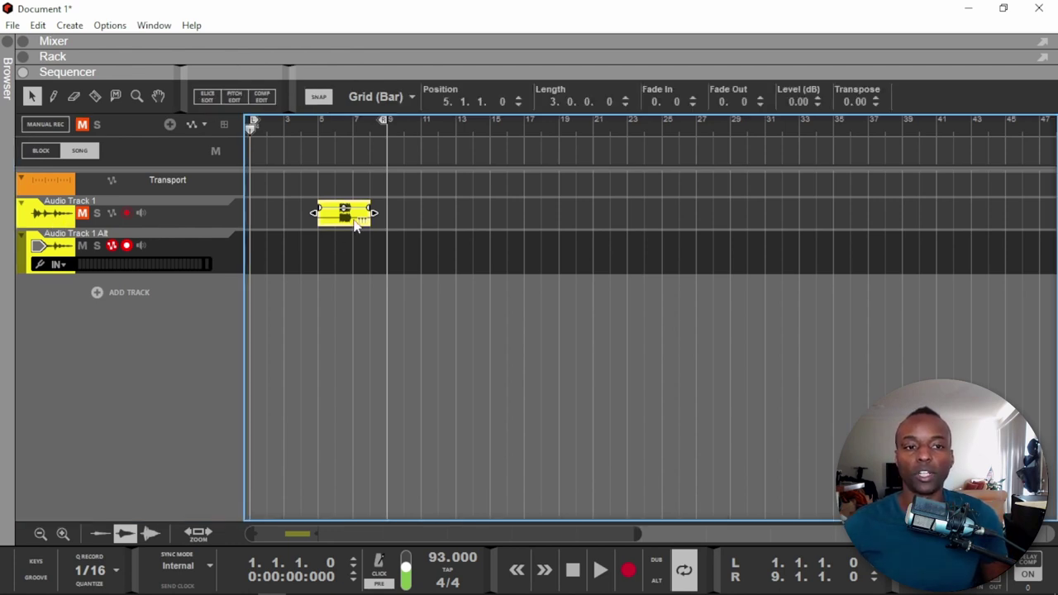
key(m)
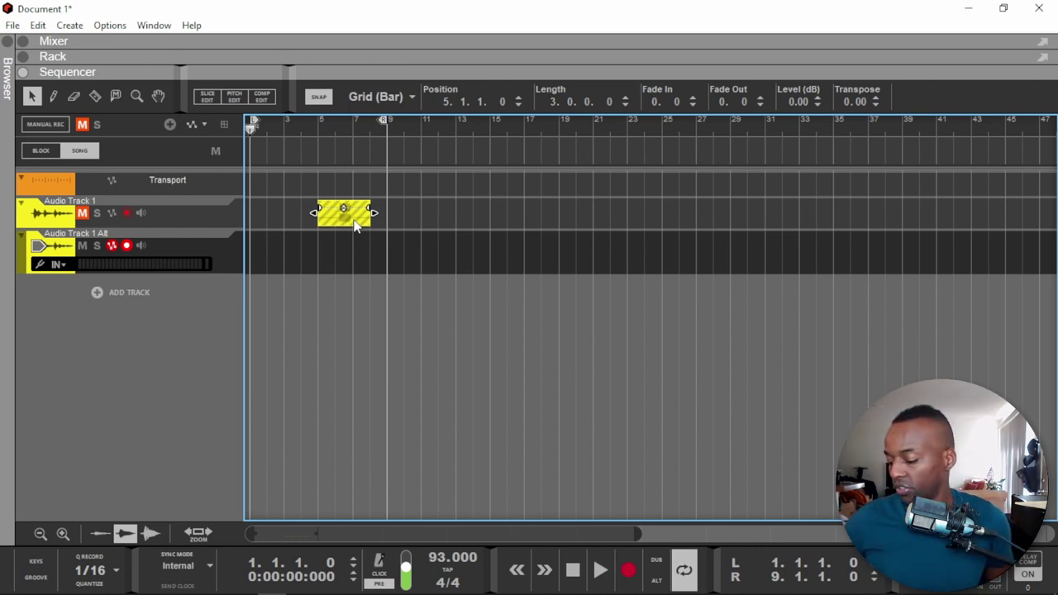
key(ctrl+z)
key(ctrl+z)
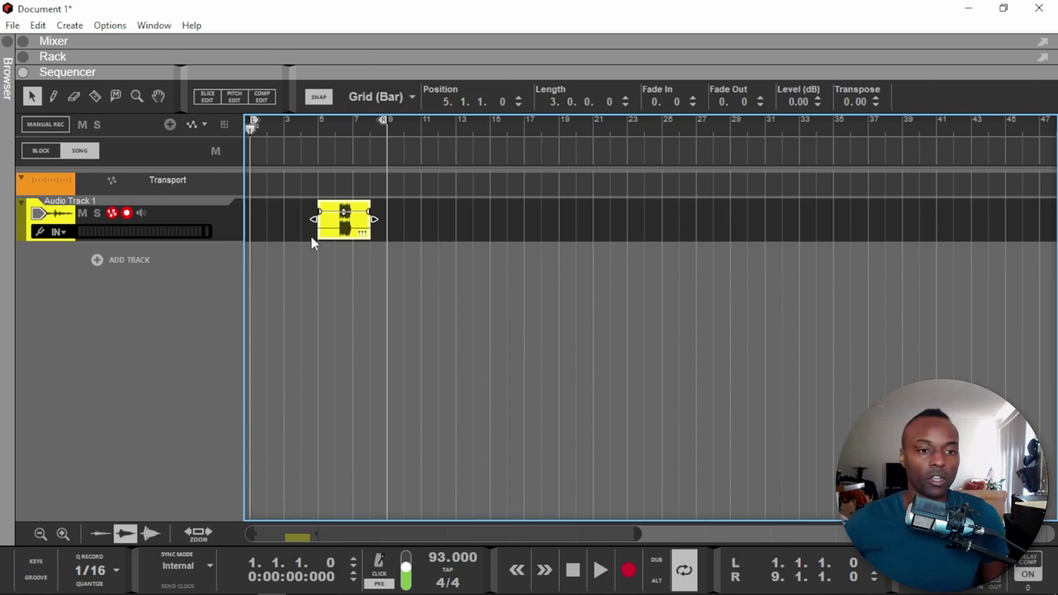
- Create an alt track of Audio Track 1
key(period)
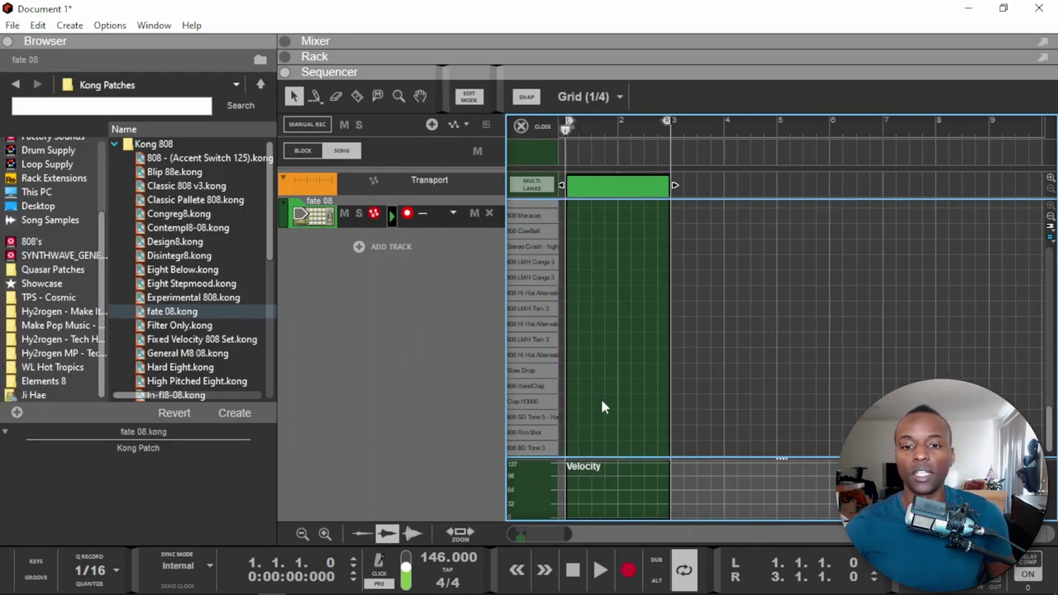
- Add Clap H3000 and 808 HandClap notes on beat 3 of both bars in the fate 08 clip, and play it back
click(597, 402)
click(598, 386)
click(650, 403)
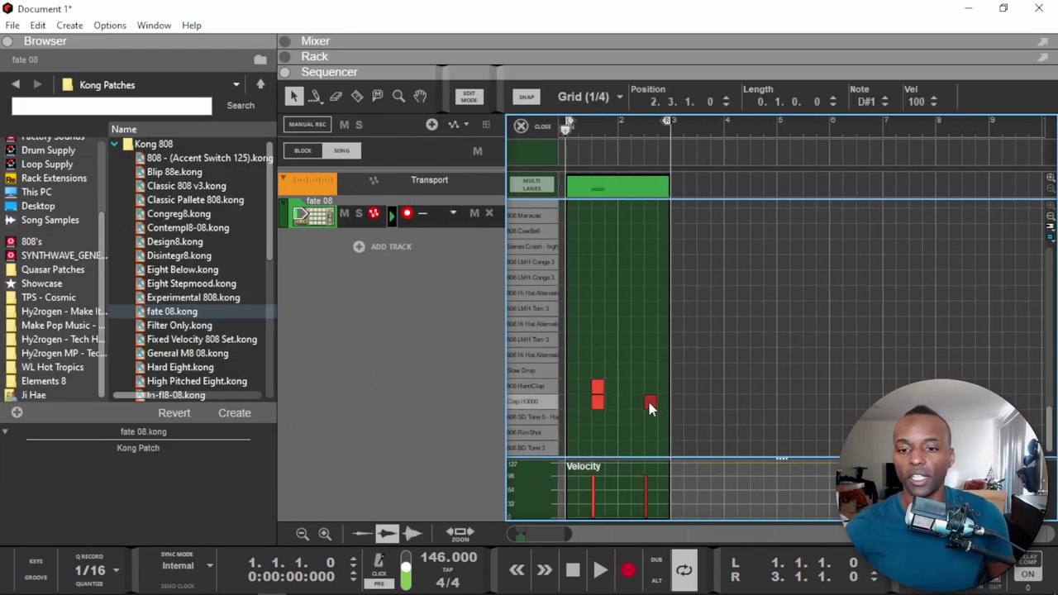
click(649, 386)
key(space)
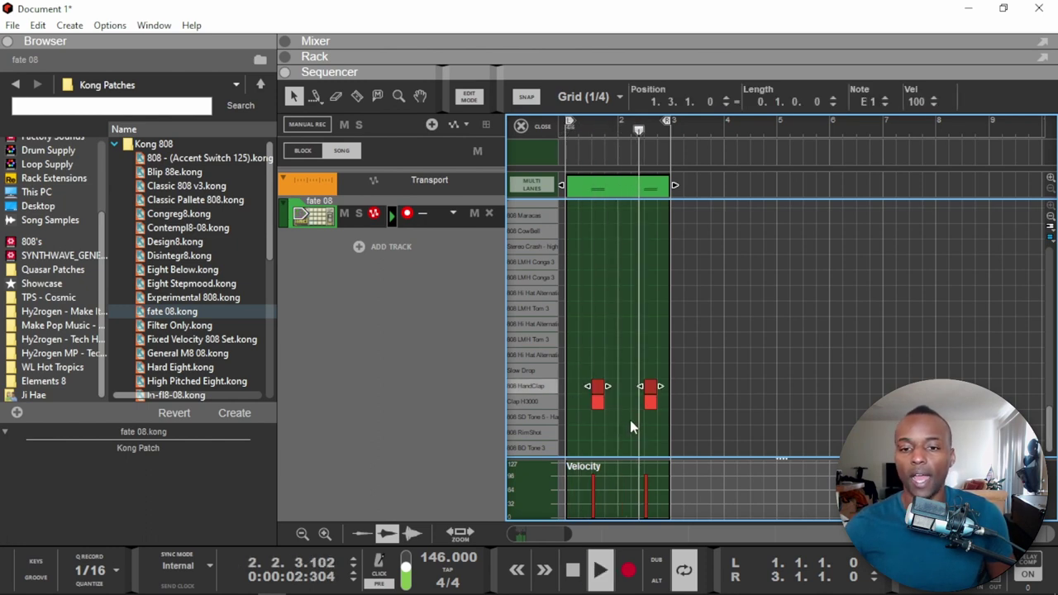
key(space)
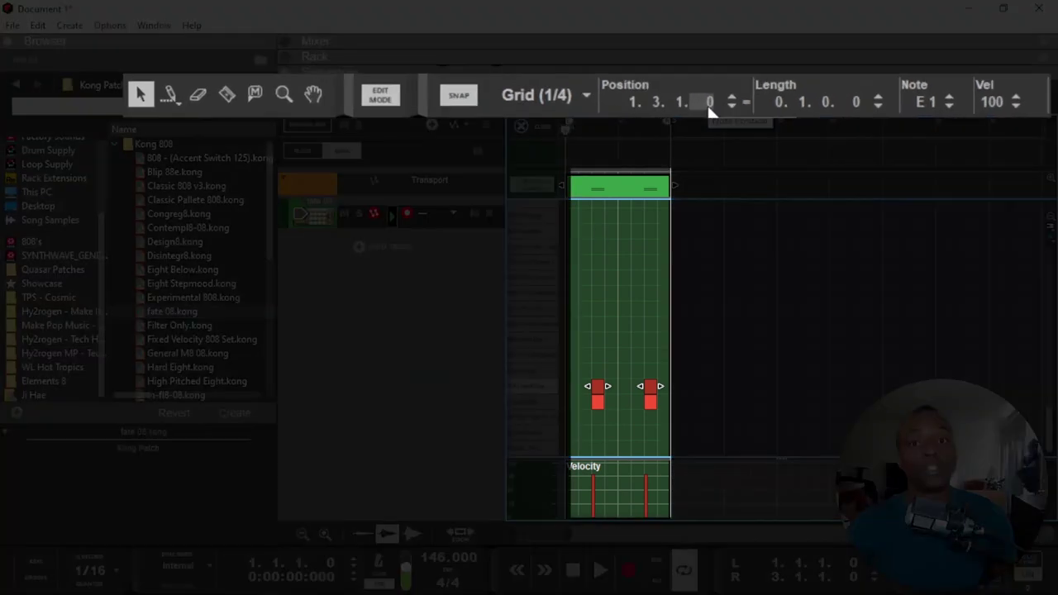
- Shift both 808 HandClap notes slightly earlier, with the first at position 1.2.4.166, and listen to the offset during playback
key(space)
drag(708, 102, 702, 178)
key(space)
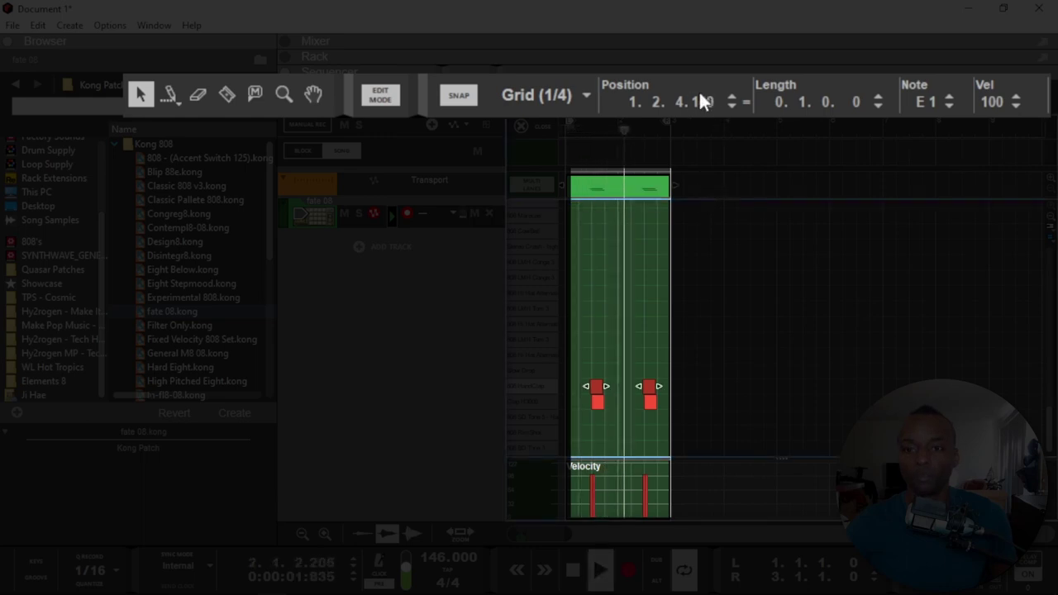
drag(697, 95, 714, 155)
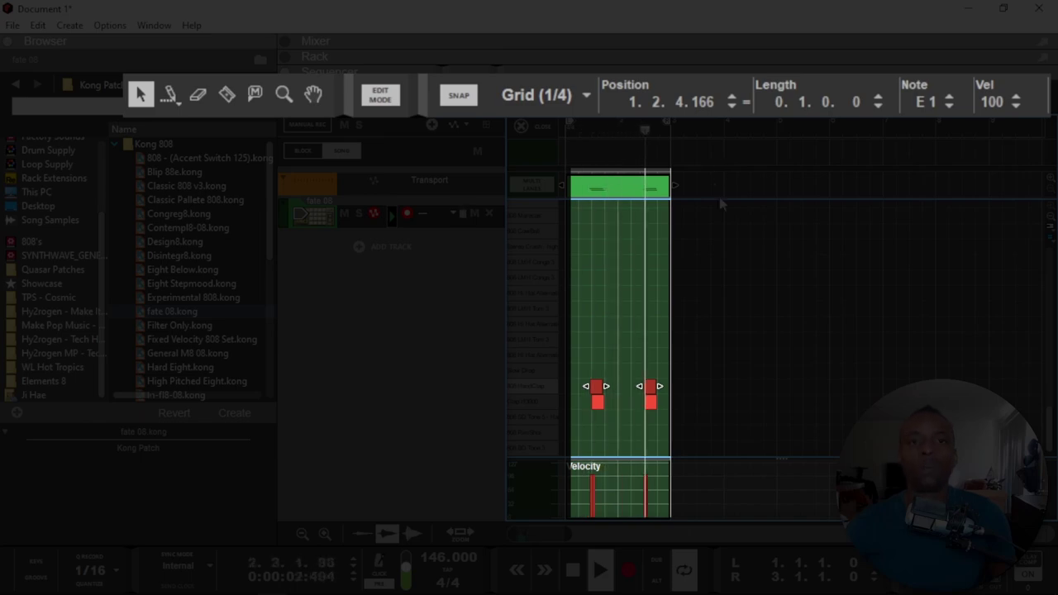
key(space)
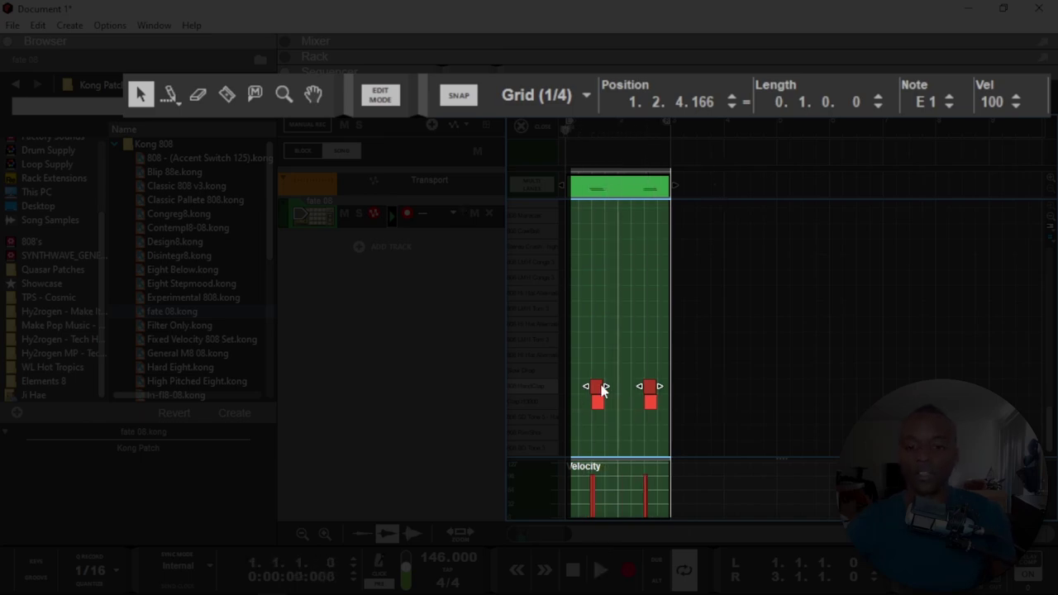
- Move the fate 08 clip to bar 3 in the arrangement and fine-tune its position to 3.1.1.78
key(Escape)
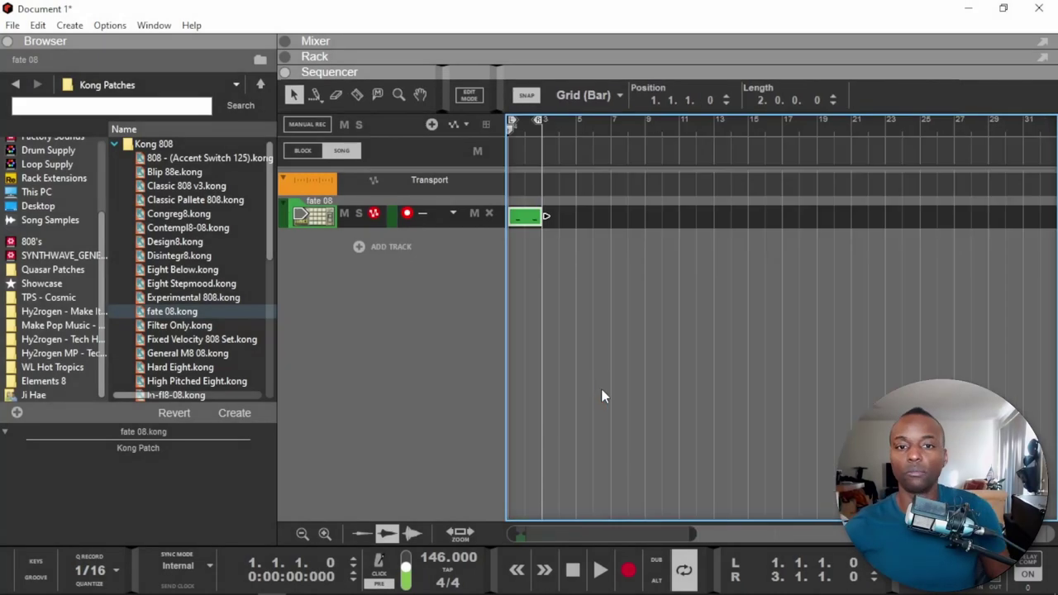
scroll(527, 218, down, 1)
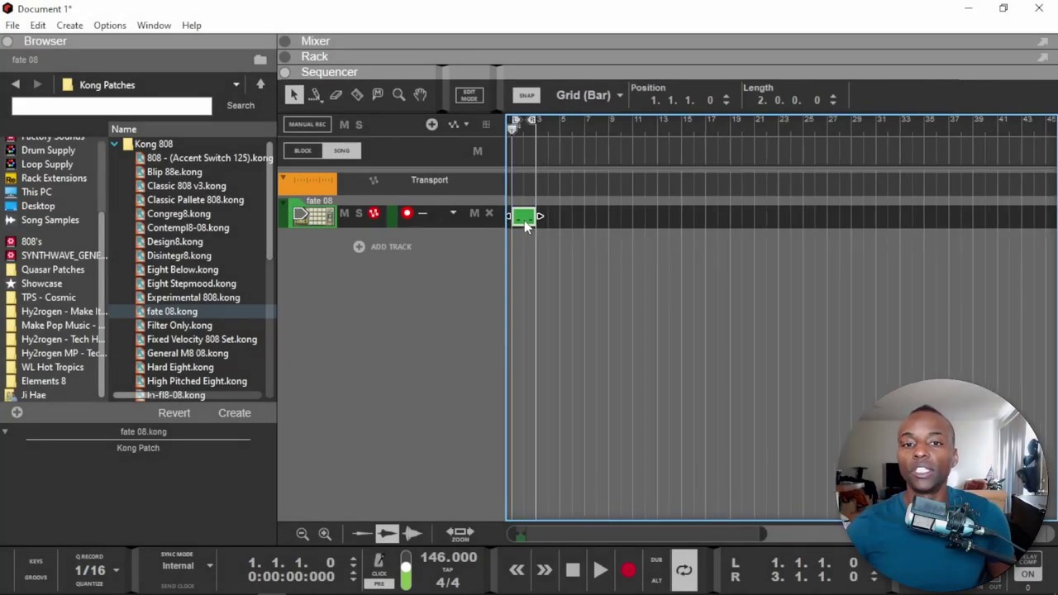
drag(527, 221, 551, 222)
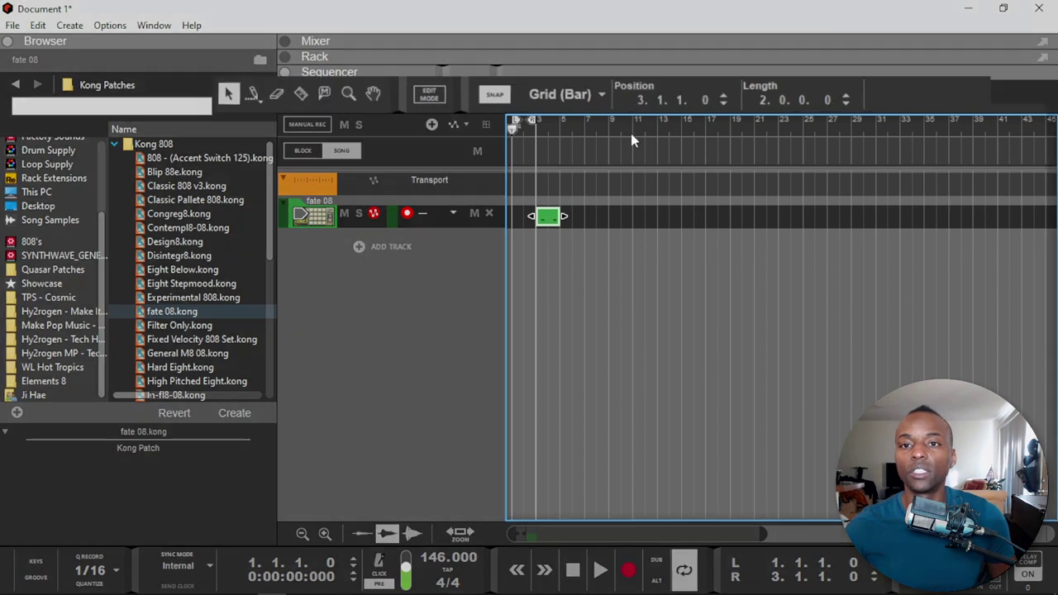
drag(708, 102, 728, 43)
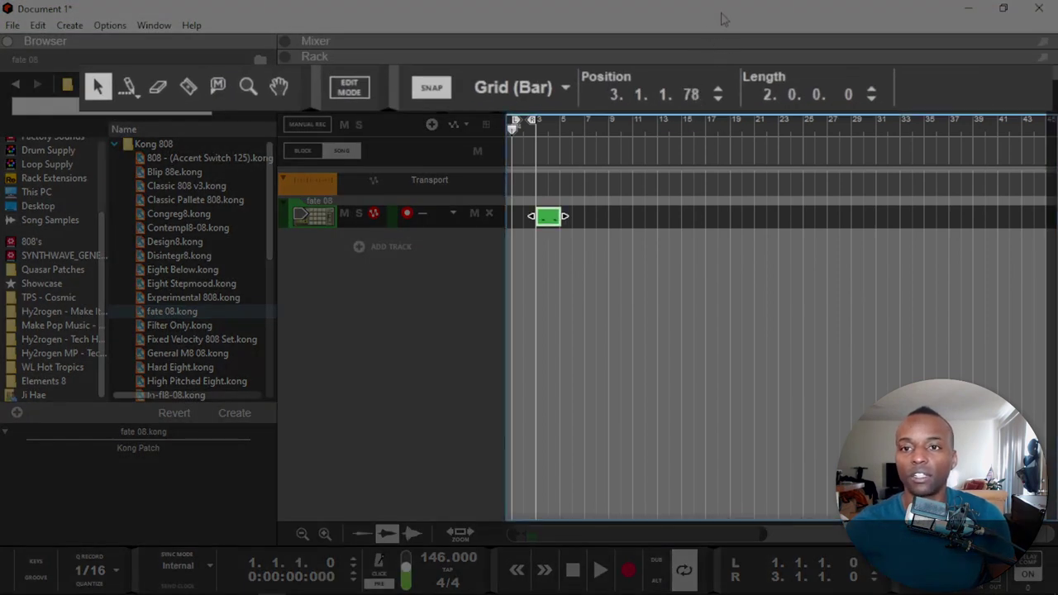
- Fine-tune the fate 08 clip's position in the arrangement to 3.1.1.196
scroll(543, 173, up, 5)
scroll(544, 174, left, 2)
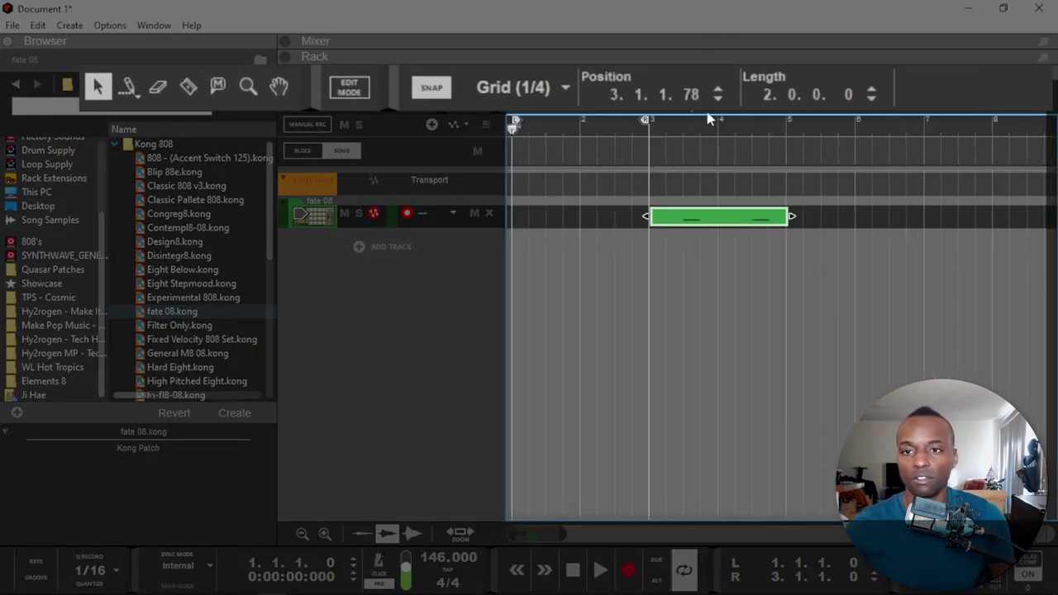
drag(697, 72, 719, 53)
drag(674, 93, 717, 55)
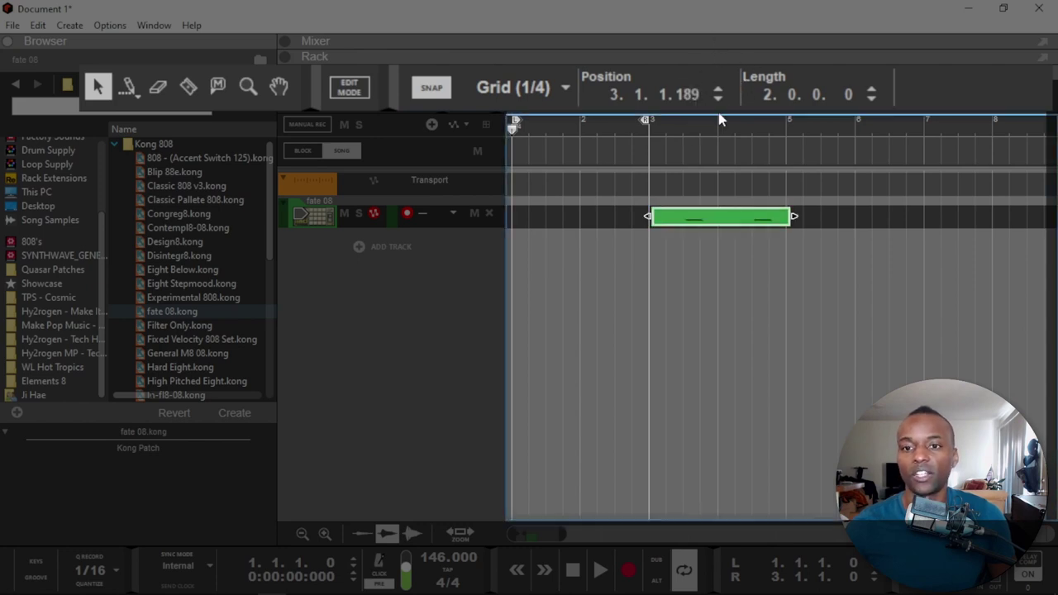
drag(686, 100, 688, 89)
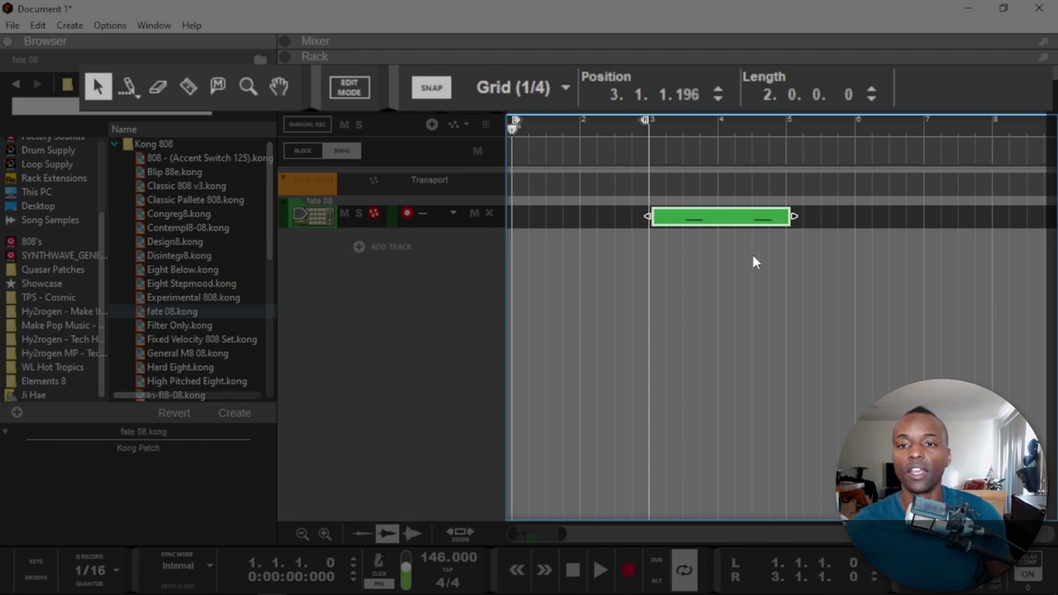
- Duplicate the fate 08 clip with the copy at position 5.3.1.196, and delete that copy
scroll(753, 257, down, 3)
key(ctrl+d)
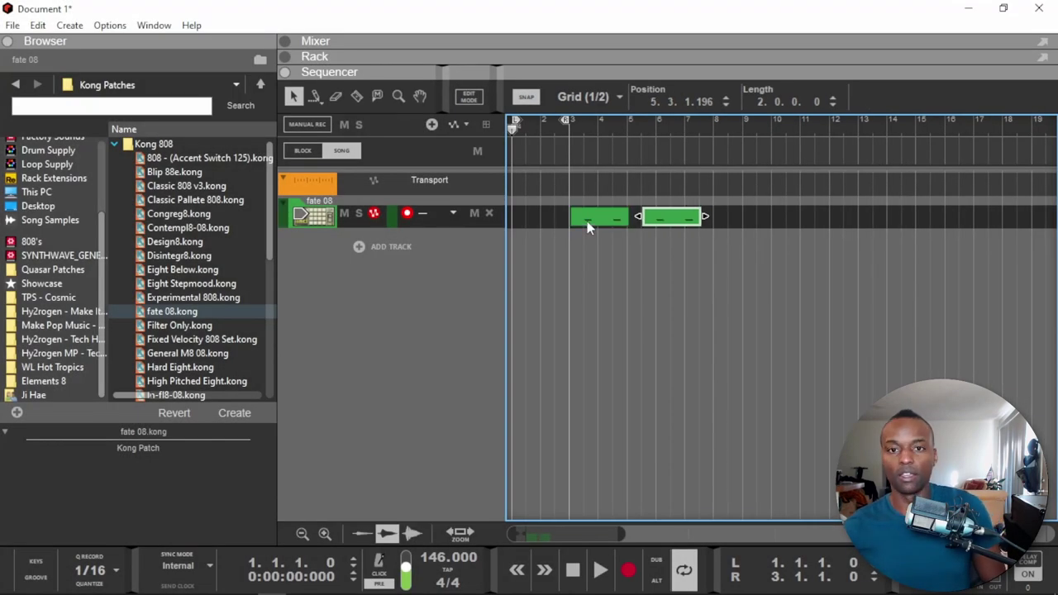
scroll(644, 217, up, 2)
scroll(644, 217, up, 2)
scroll(651, 224, down, 5)
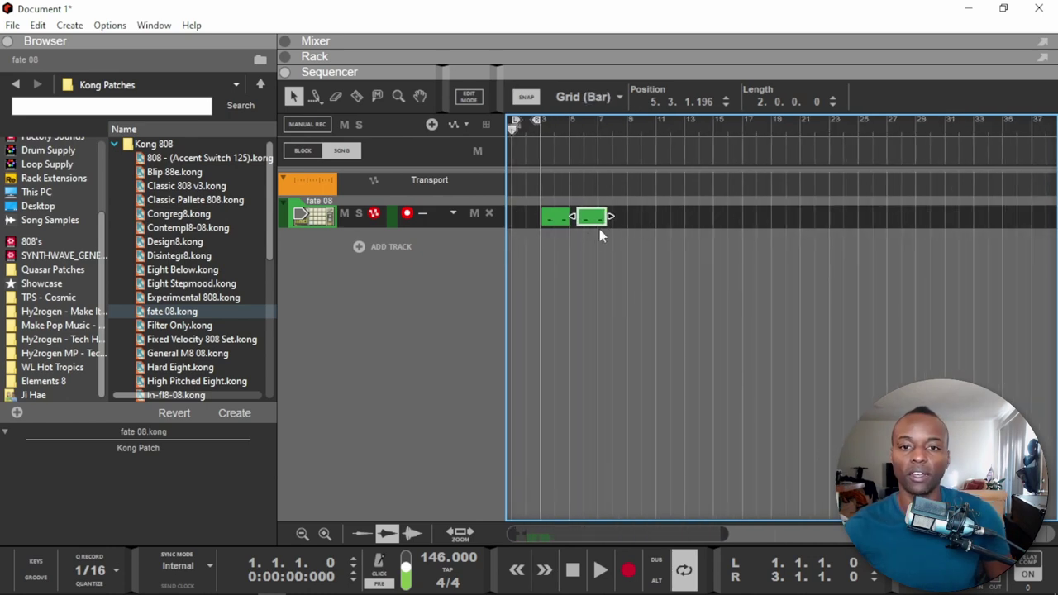
key(Delete)
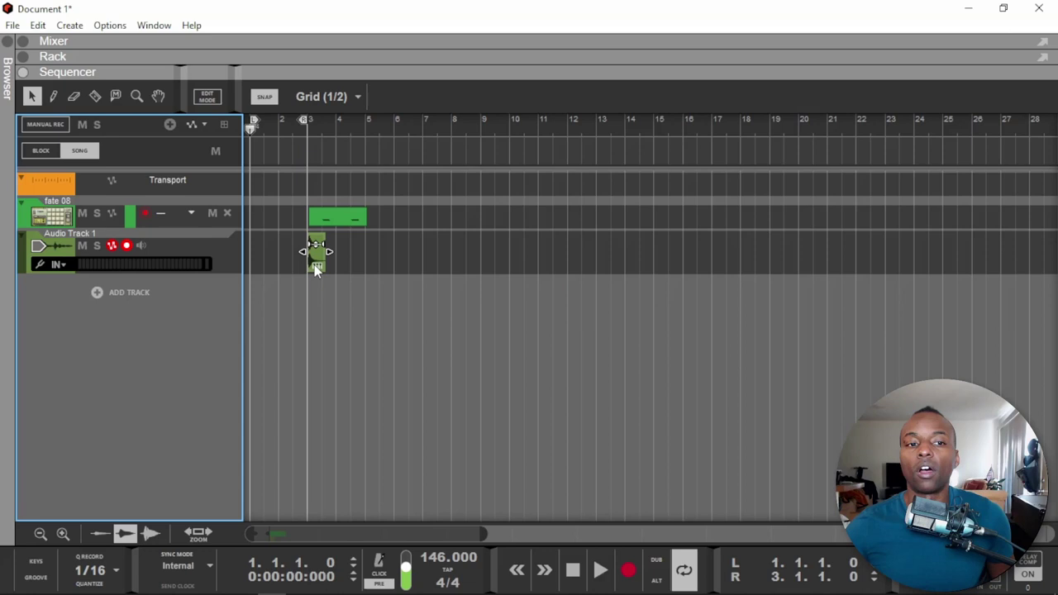
- Shift the Audio Track 1 clip's position to 3.1.2.6, undoing the extra move to bar 9
click(314, 267)
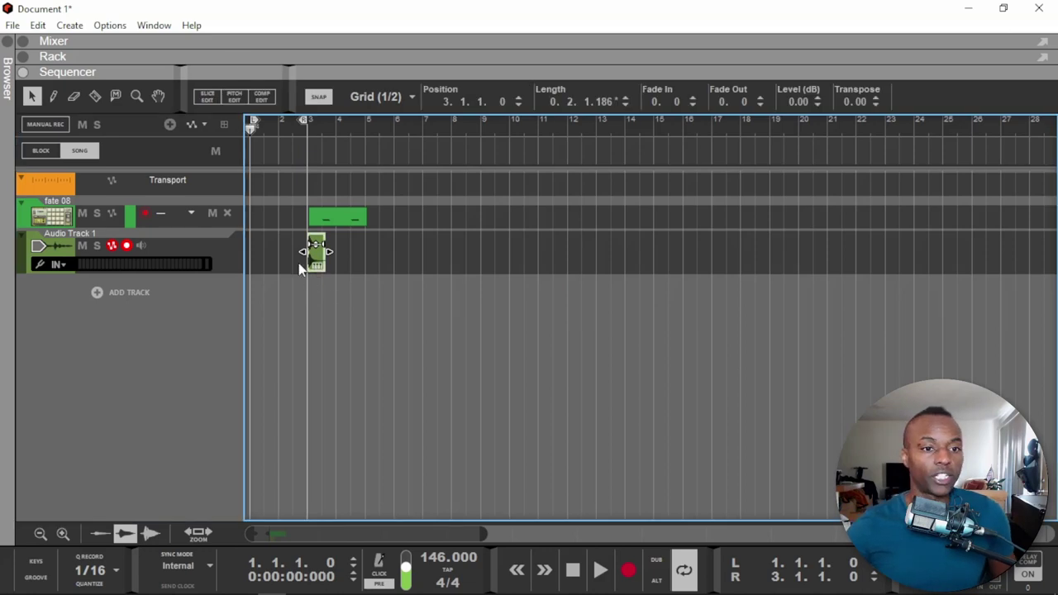
scroll(310, 264, up, 3)
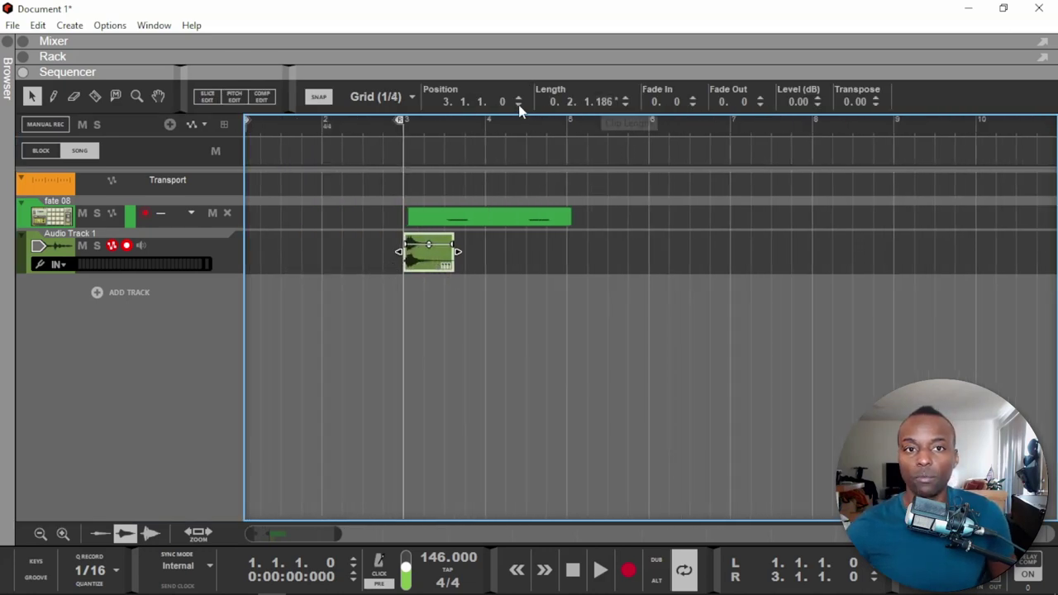
drag(502, 102, 511, 154)
drag(478, 101, 453, 82)
click(472, 127)
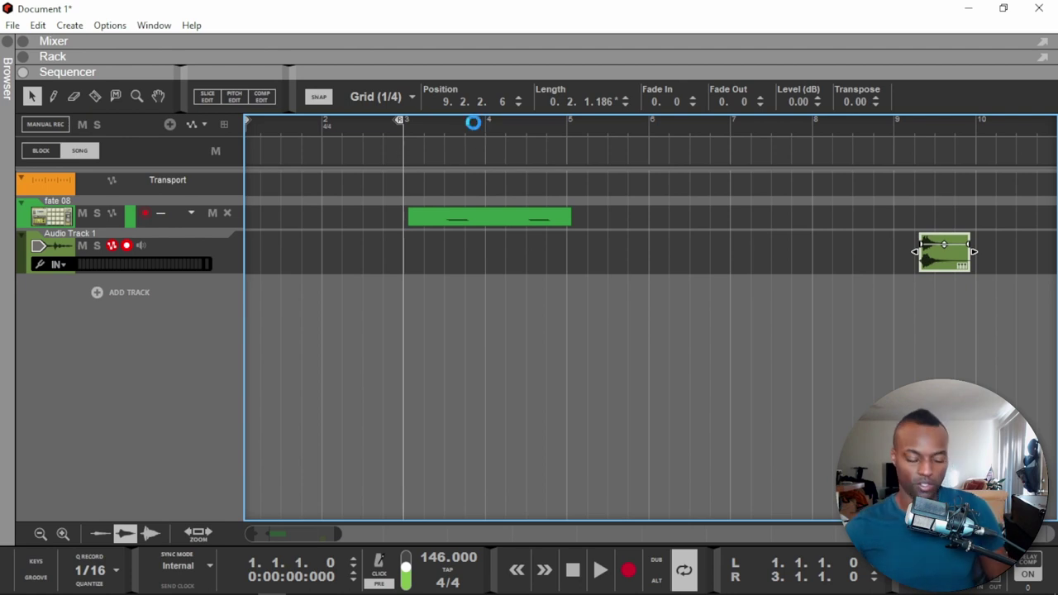
key(ctrl+z)
key(ctrl+z)
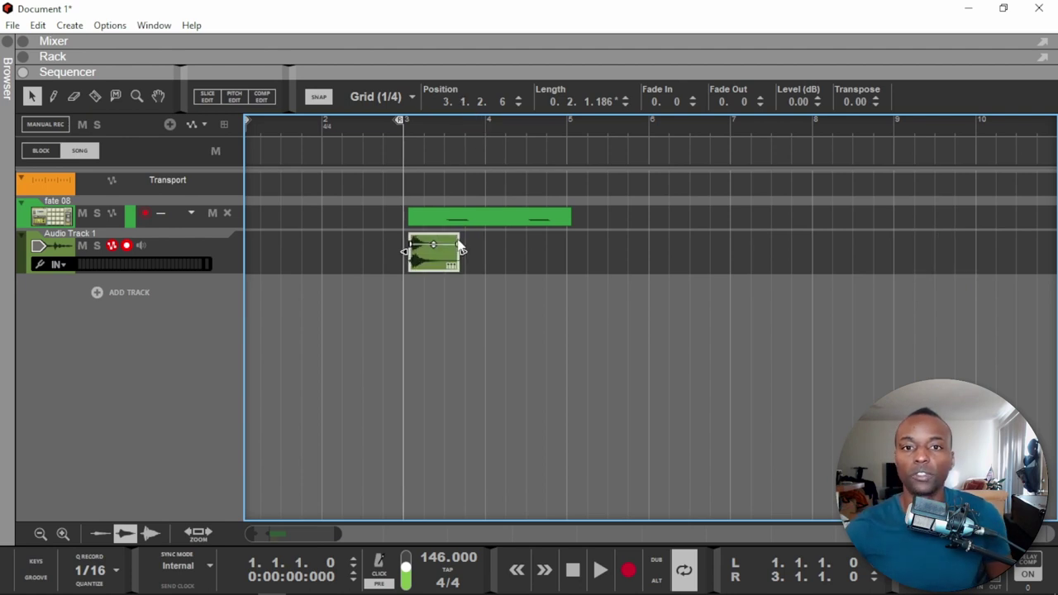
- Duplicate the Audio Track 1 clip repeatedly at one-bar spacing until six clips cover bars 3 to 8
scroll(458, 246, down, 3)
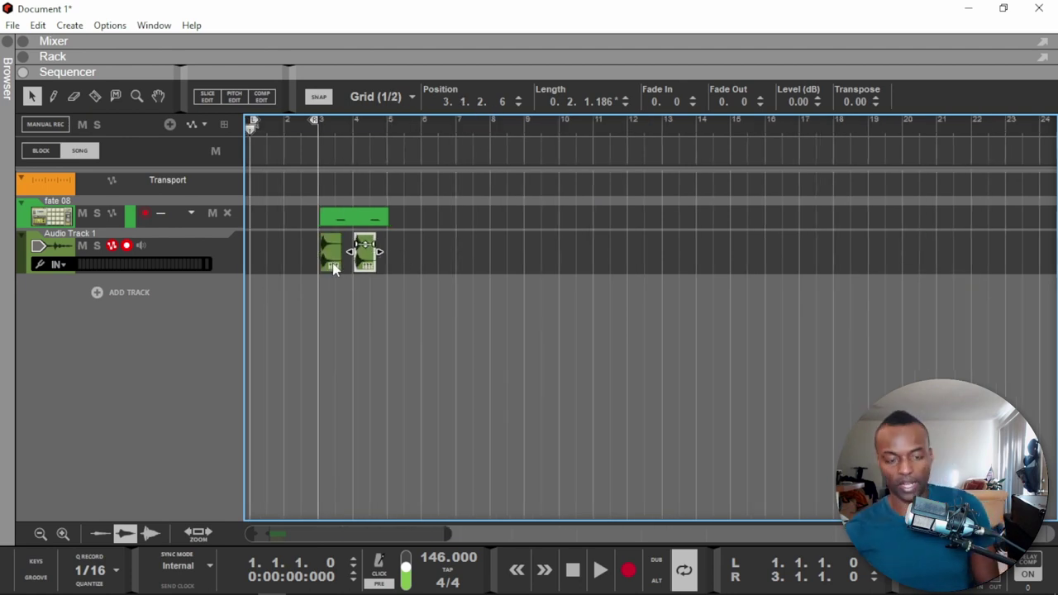
key(ctrl+d)
key(ctrl+d)
key(ctrl+d)
key(ctrl+d)
- Set all six audio clips to a fade out of 0.109, level -6.77 dB and transpose 10.00, and play them back
drag(559, 232, 321, 273)
drag(748, 102, 767, 8)
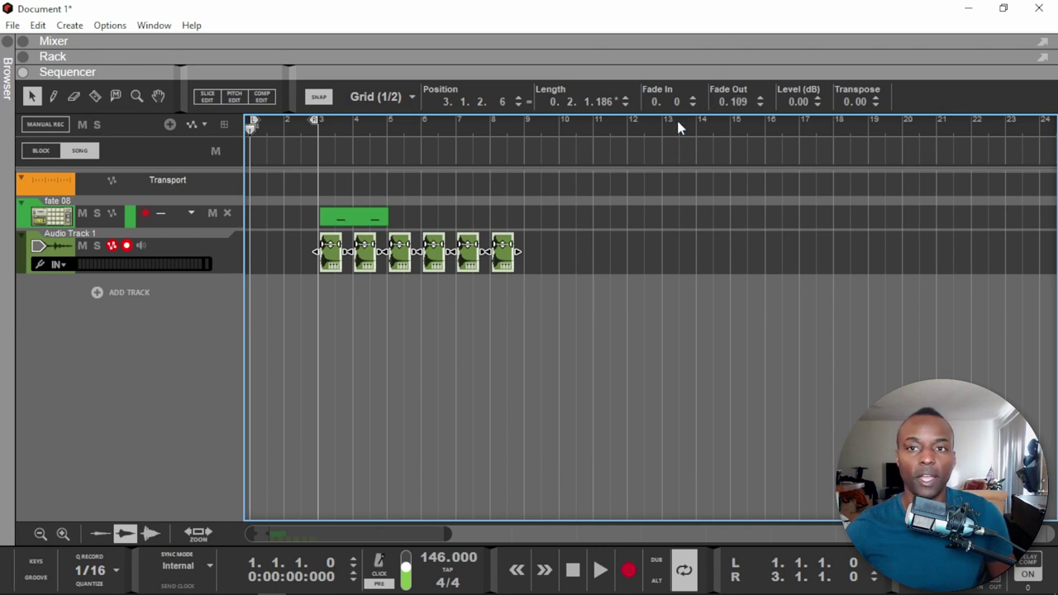
drag(792, 99, 776, 130)
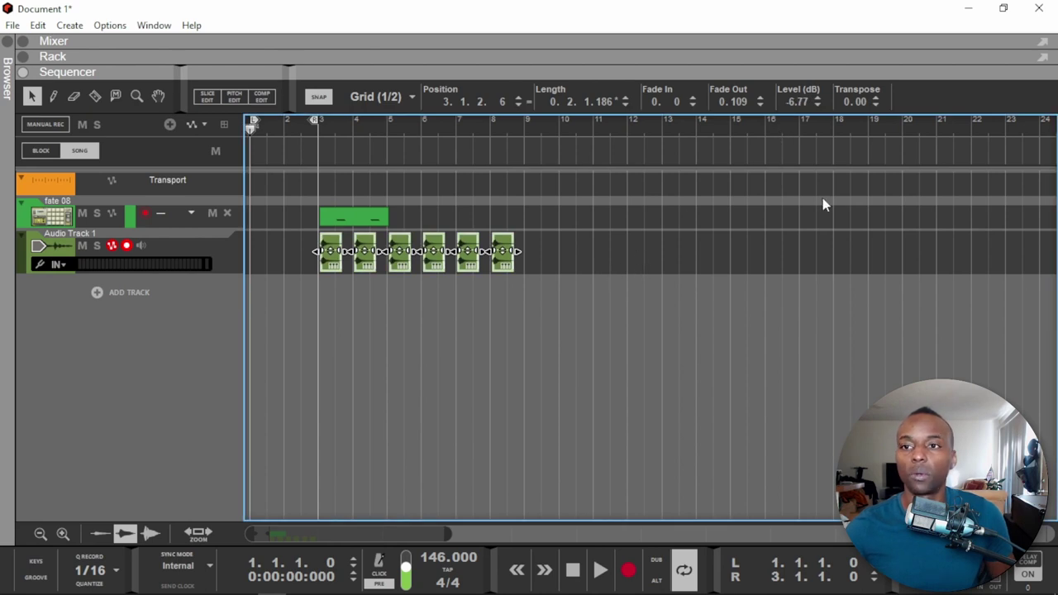
drag(850, 103, 854, 70)
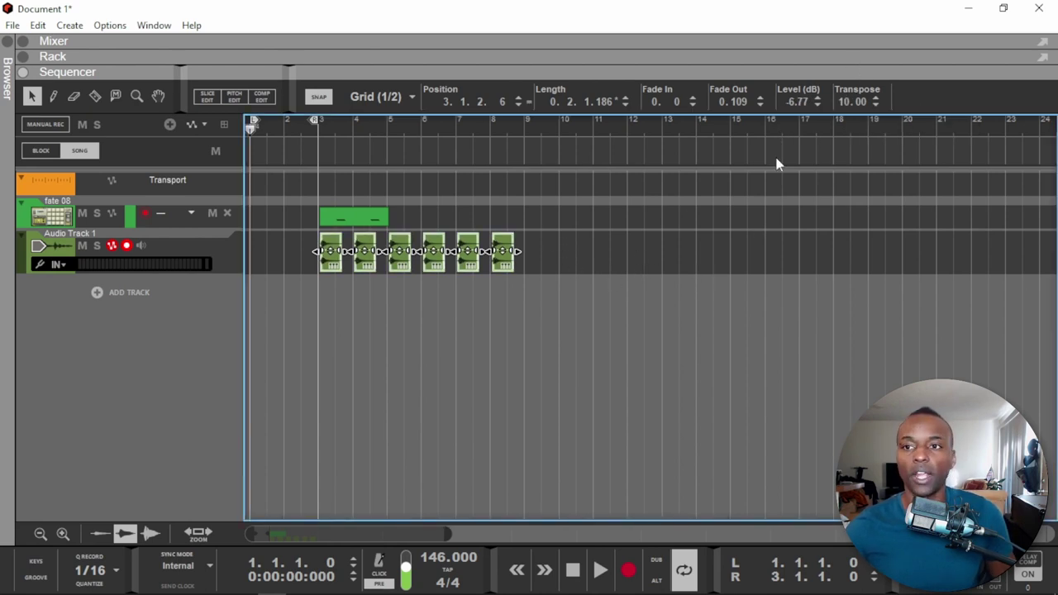
key(space)
key(space)
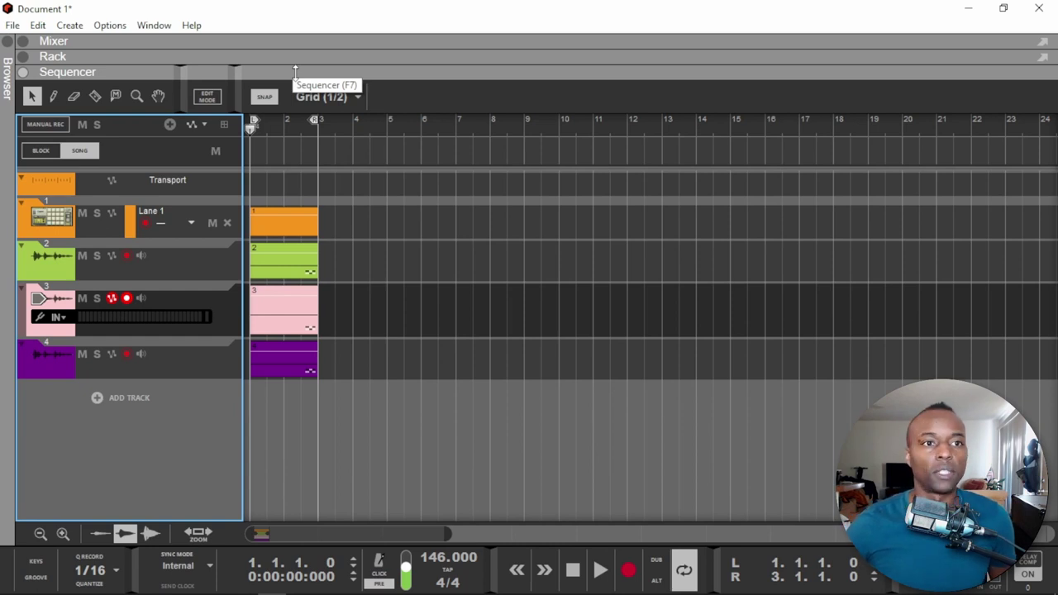
- Reorder the sequencer tracks from top to bottom as 4, 3, 2, 1
click(29, 221)
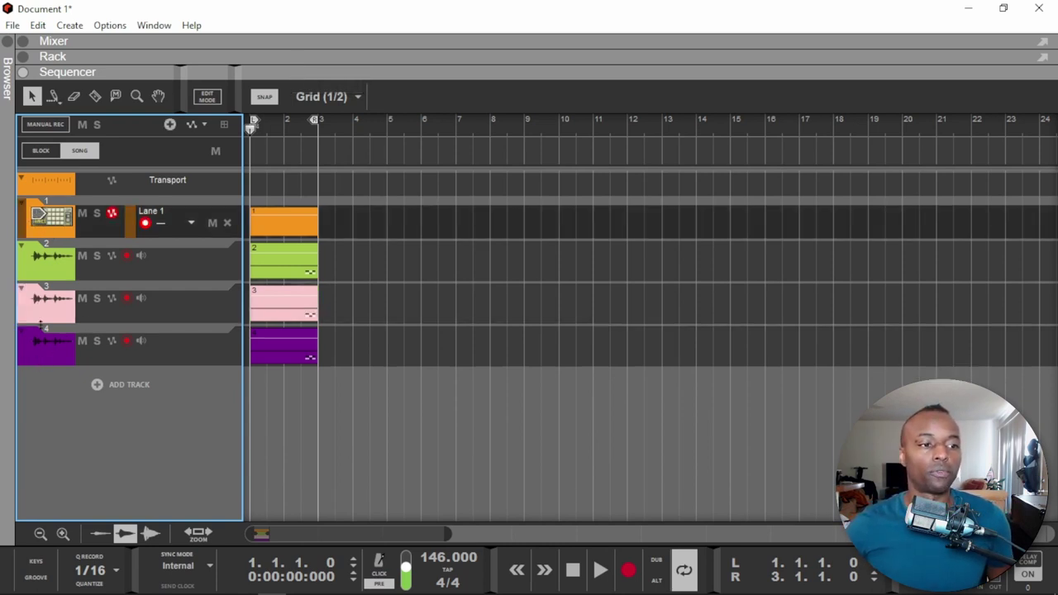
drag(26, 229, 23, 375)
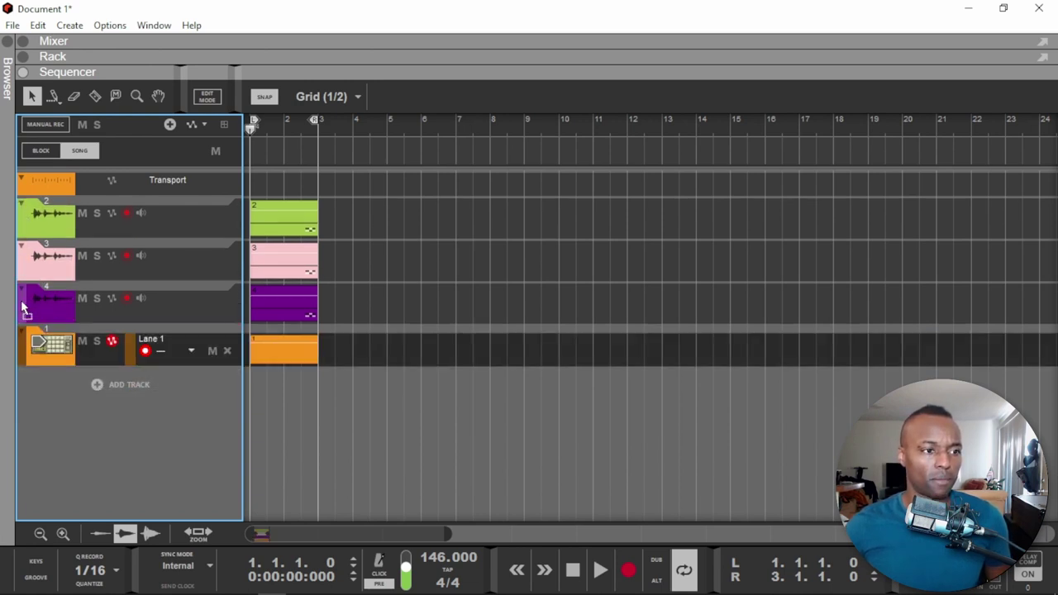
drag(22, 293, 28, 212)
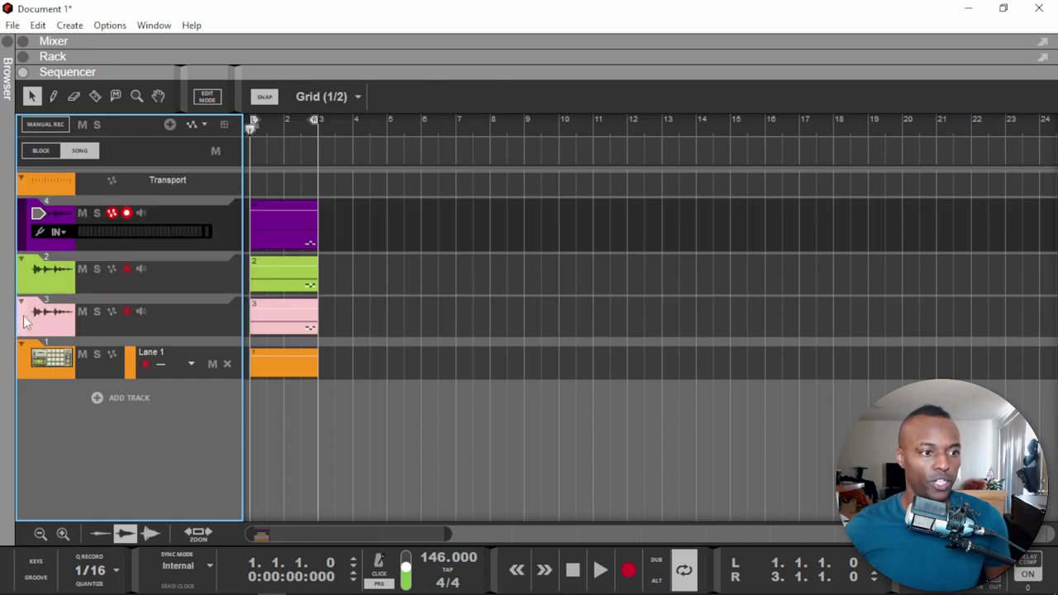
drag(24, 321, 33, 241)
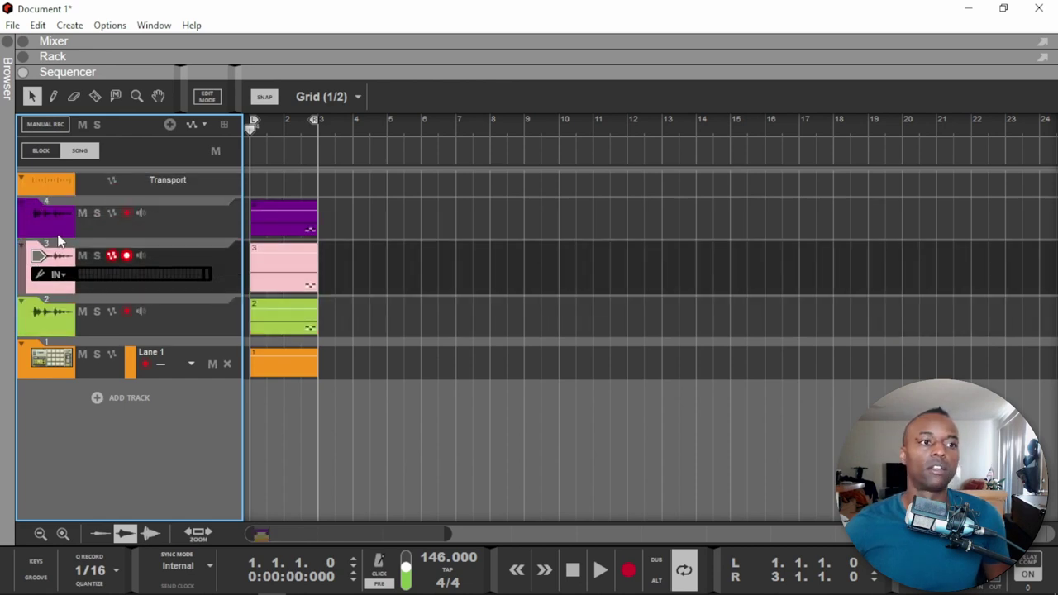
- Compare the channel order in the mixer and the device order in the rack with the sequencer's track order
click(451, 45)
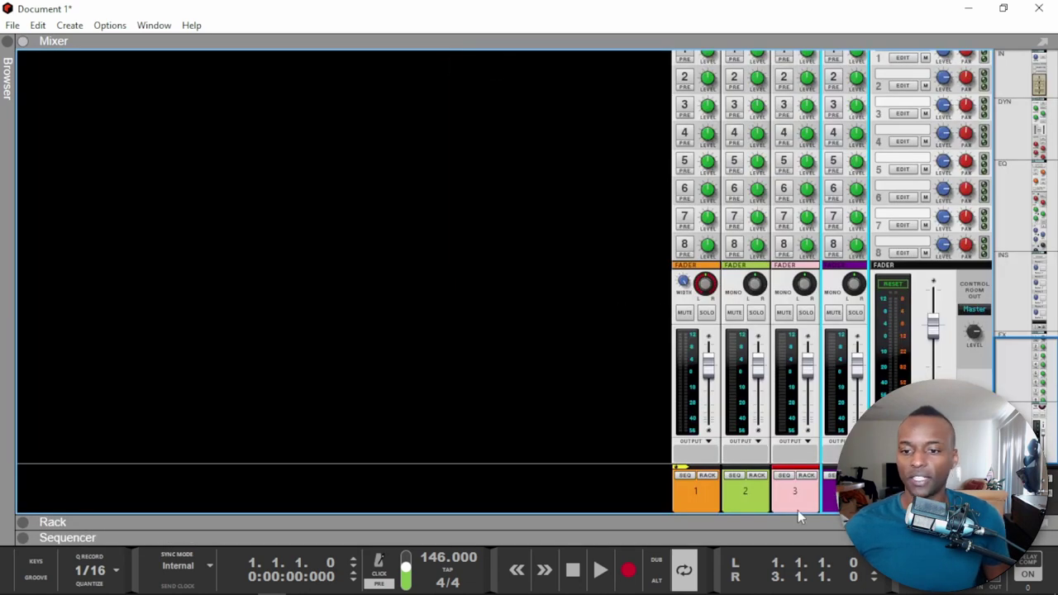
click(735, 522)
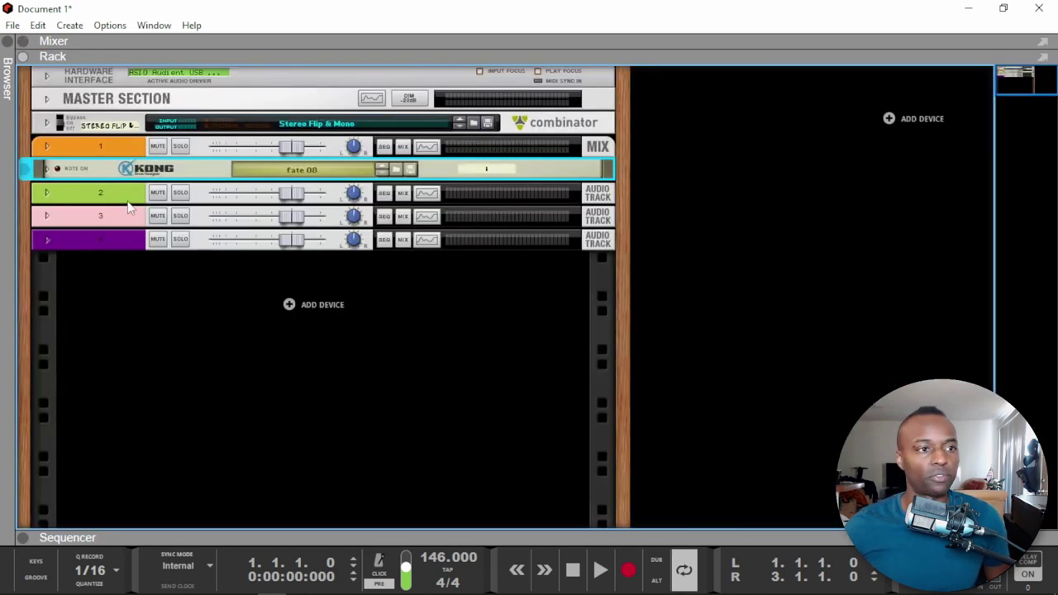
click(234, 537)
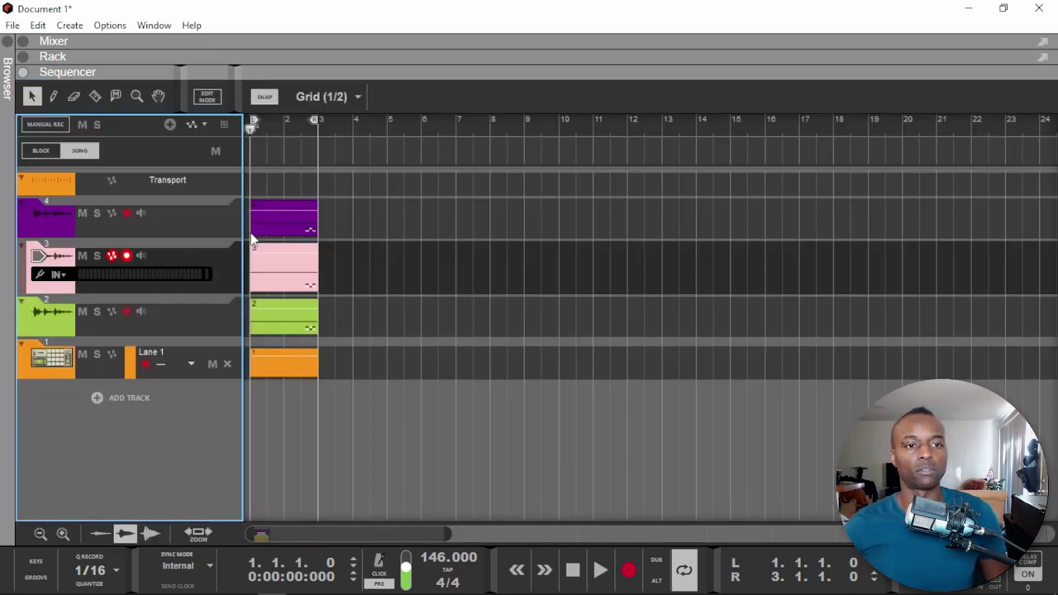
- Select all four sequencer tracks, sort their device groups, and check the resulting order in the mixer and rack
click(51, 214)
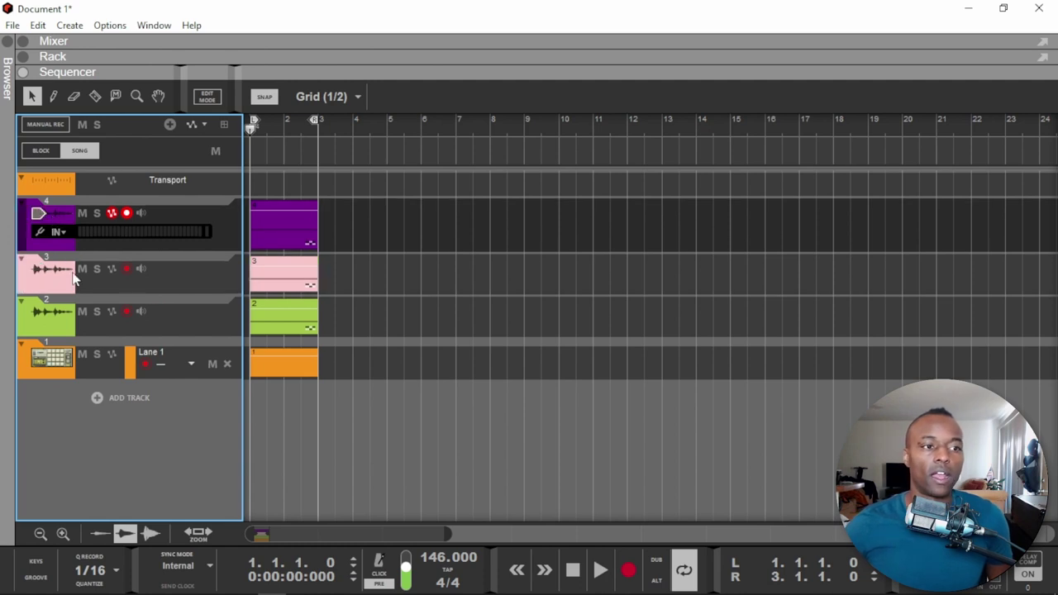
click(40, 366)
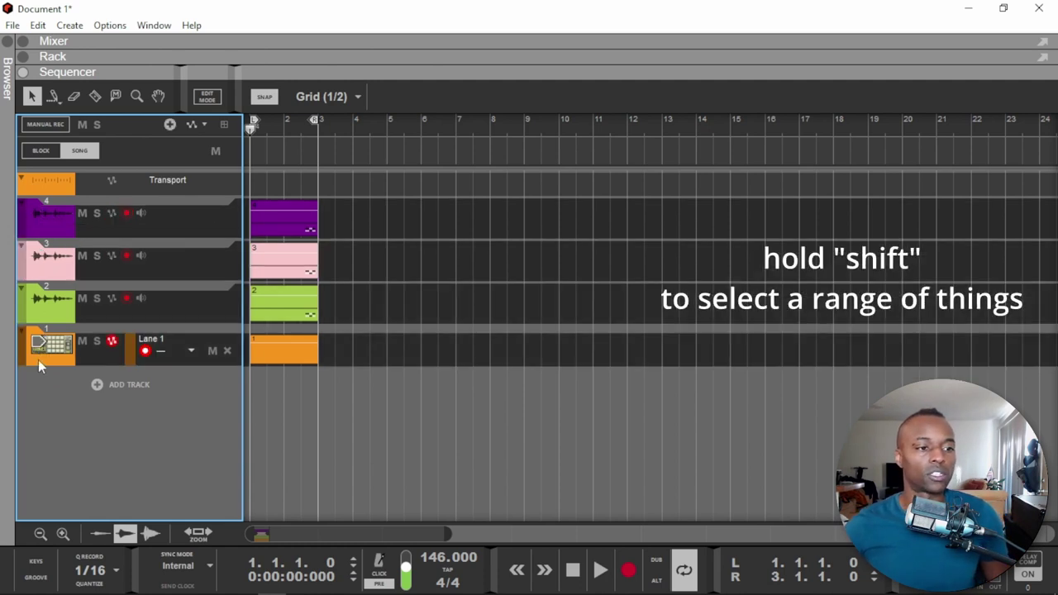
right_click(50, 337)
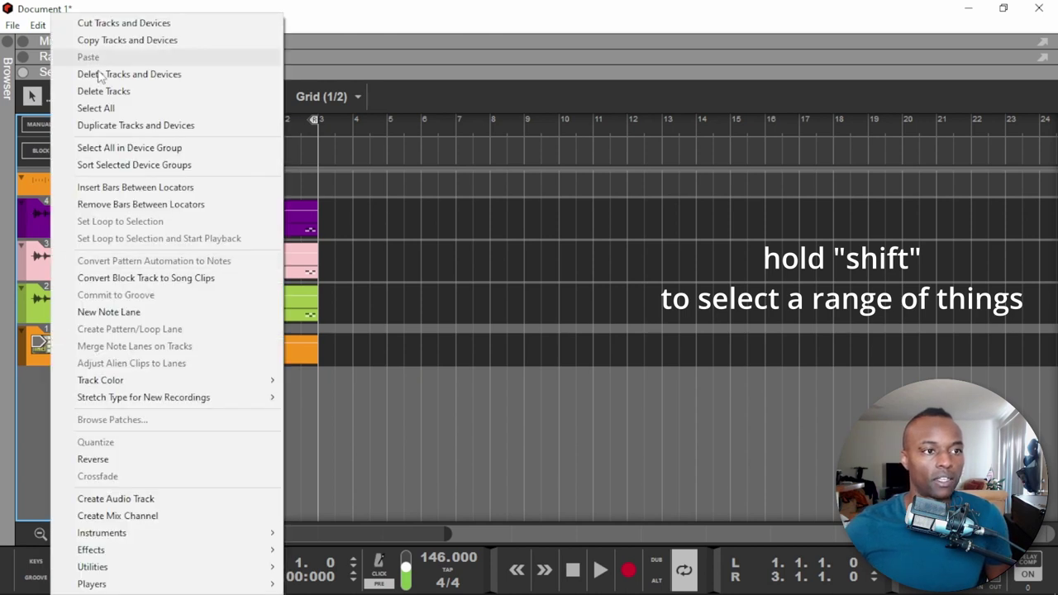
click(104, 170)
click(455, 43)
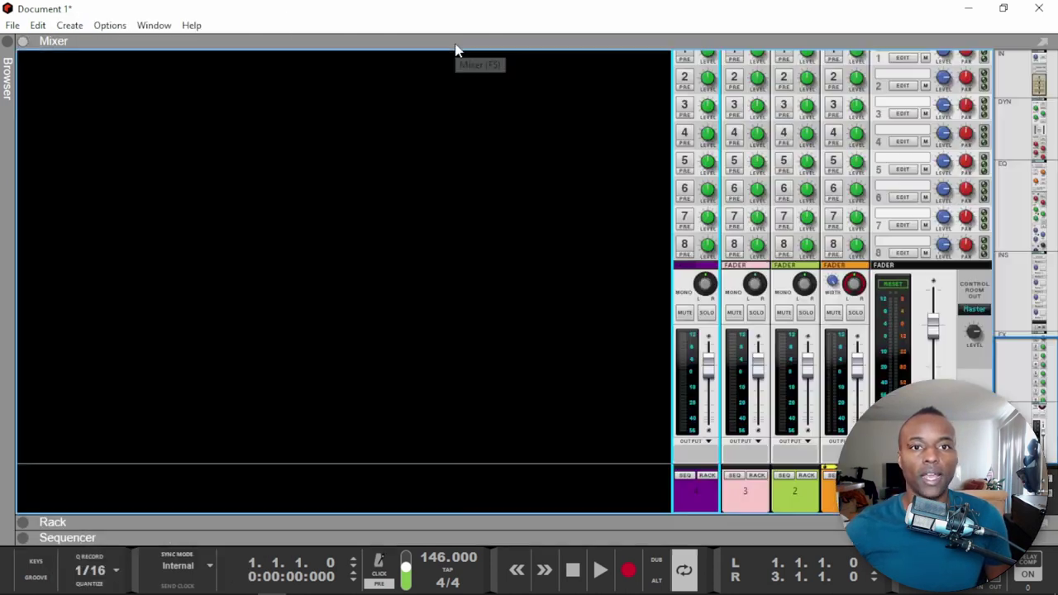
click(731, 524)
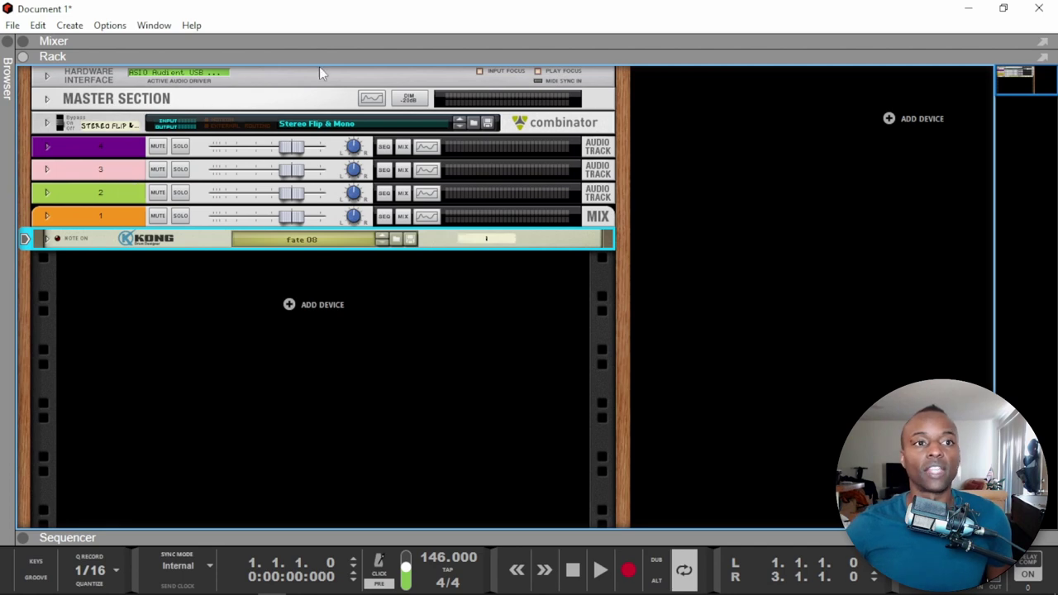
- Rearrange the mixer channels as 1, 4, 3, 2, sort all their device groups, and check the order in the sequencer
click(321, 40)
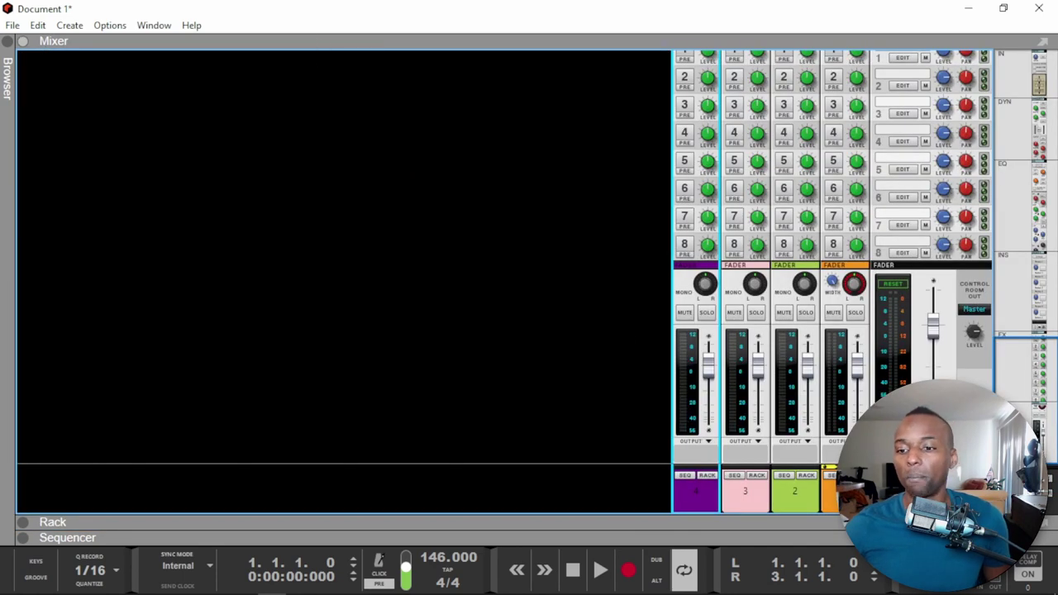
drag(745, 492, 671, 496)
shift+click(841, 495)
right_click(847, 494)
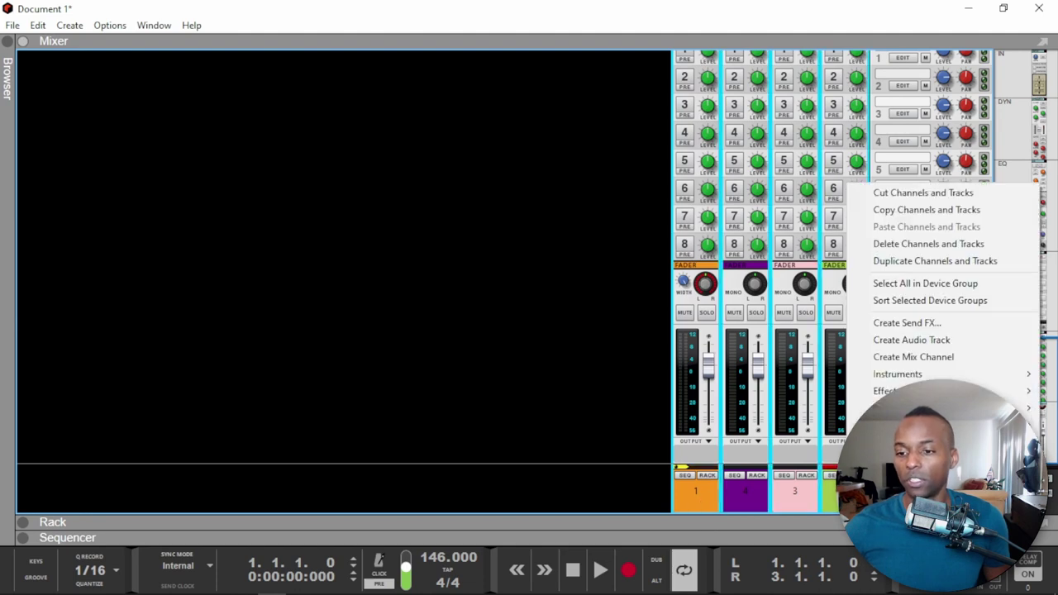
click(904, 300)
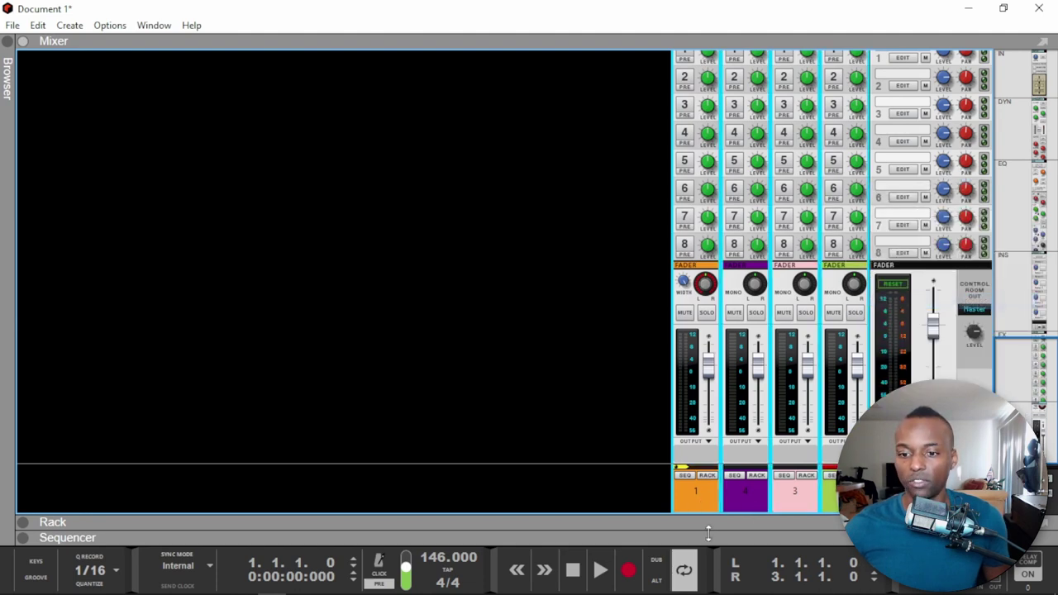
double_click(702, 541)
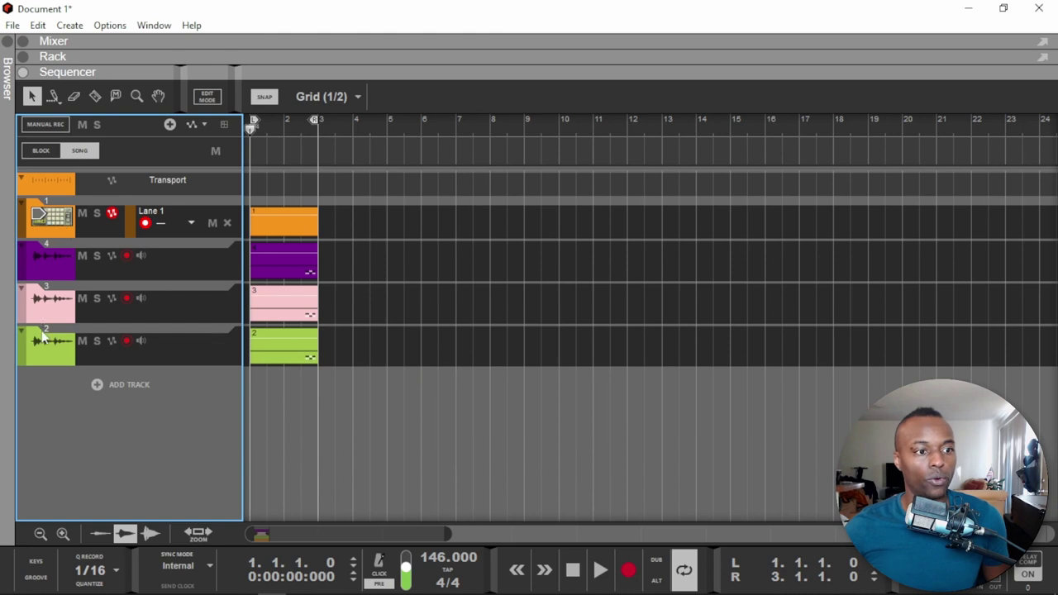
- Show the Kong drum machine in the rack and audition its hi-hat pads 9 and 11
click(144, 58)
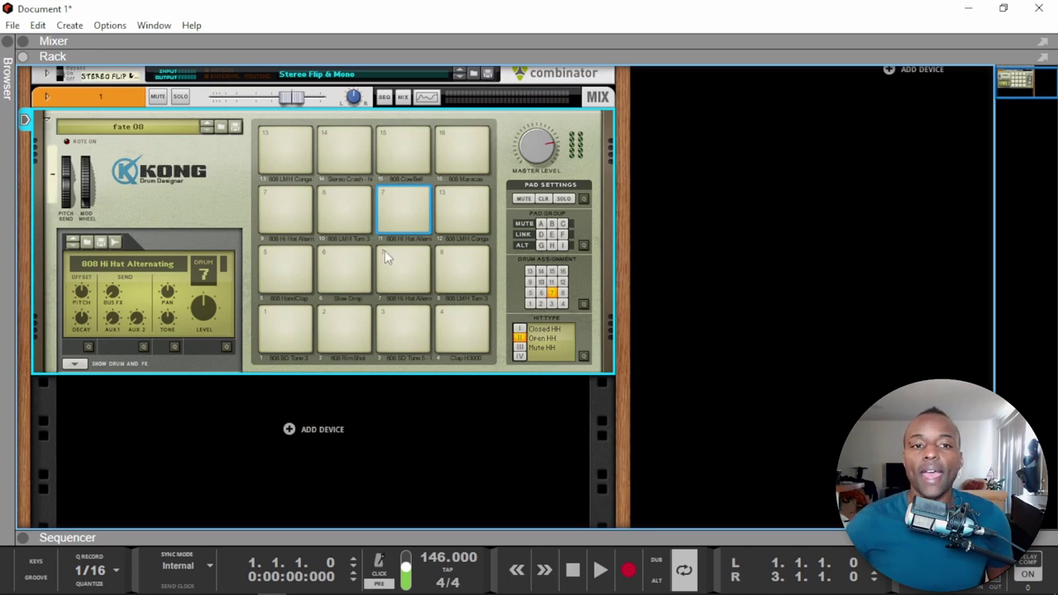
click(285, 213)
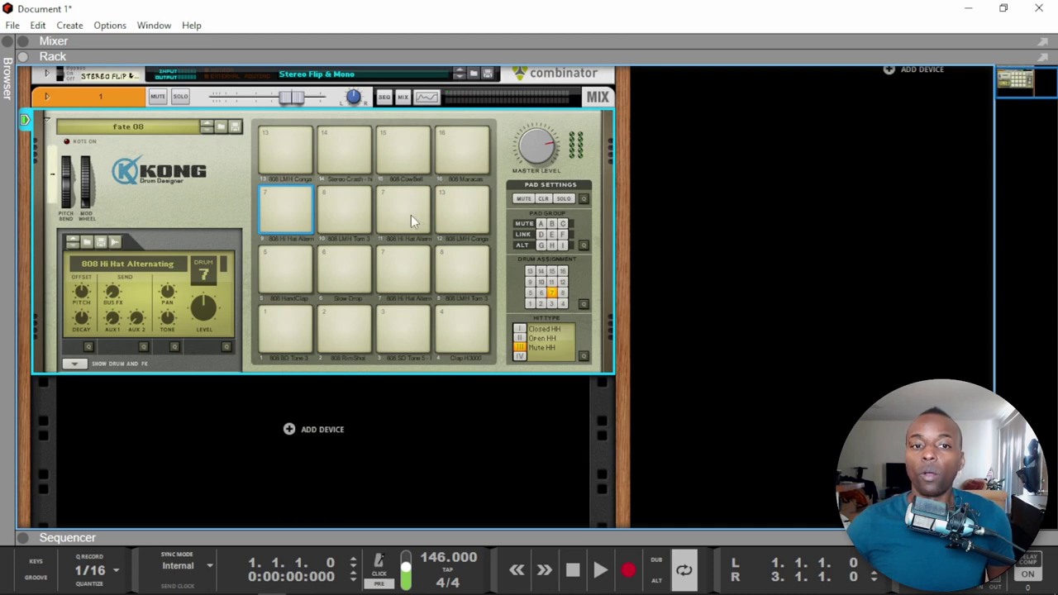
click(411, 217)
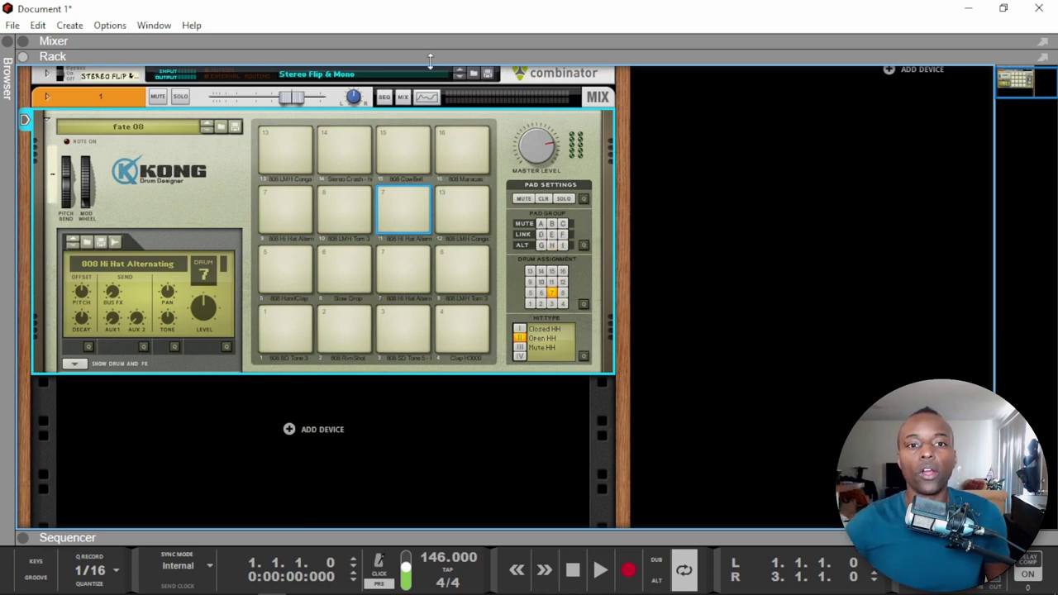
- Assign Kong's hi-hat pads 9 and 11 to mute group A
click(582, 246)
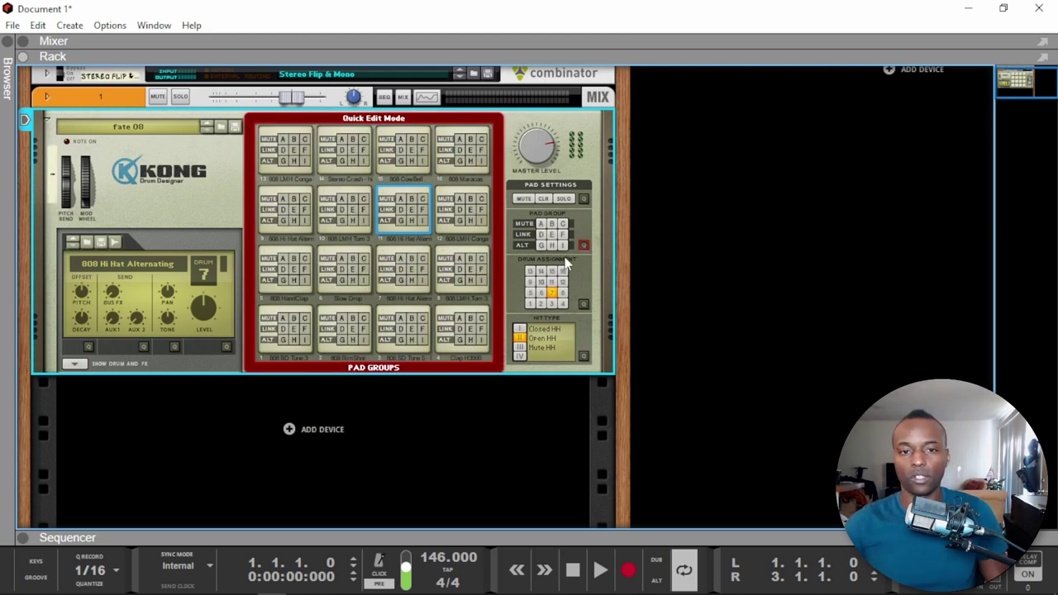
click(283, 200)
click(400, 198)
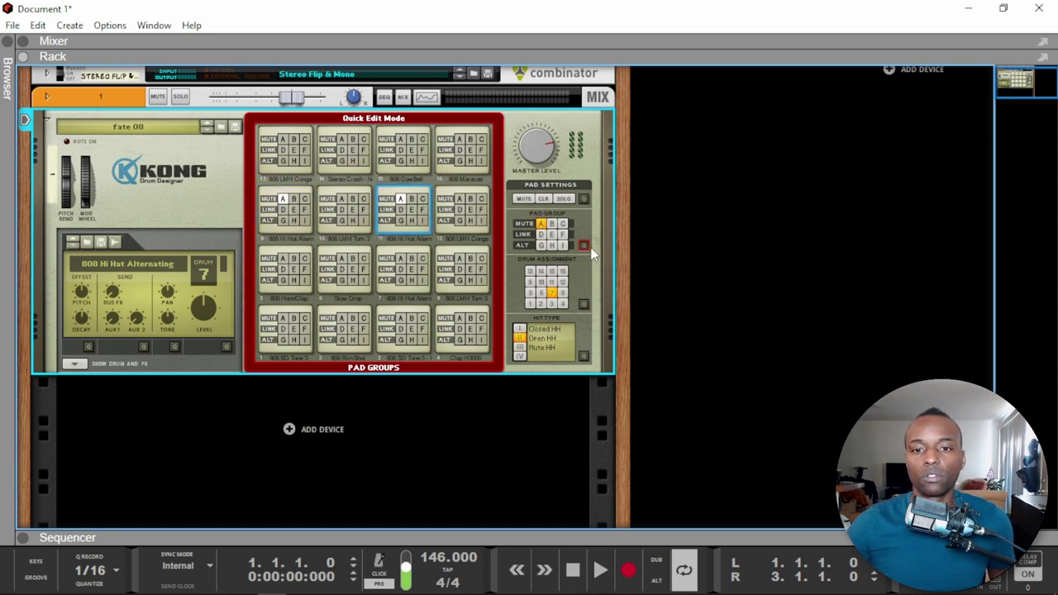
click(585, 245)
- Audition hi-hat pads 9 and 11 alternately to test the mute group
click(394, 214)
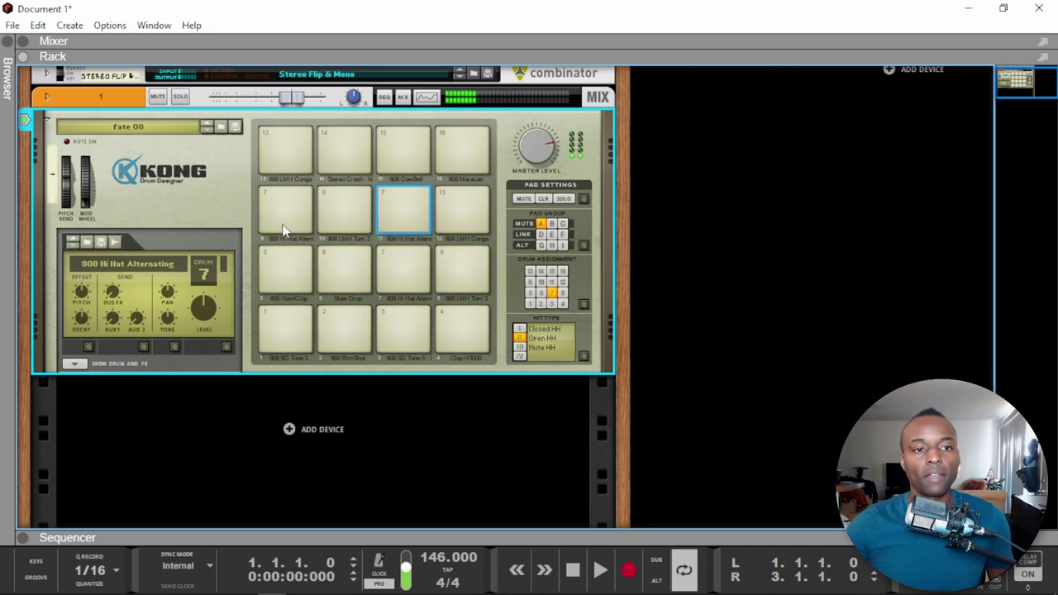
click(283, 225)
click(378, 222)
click(262, 211)
click(404, 214)
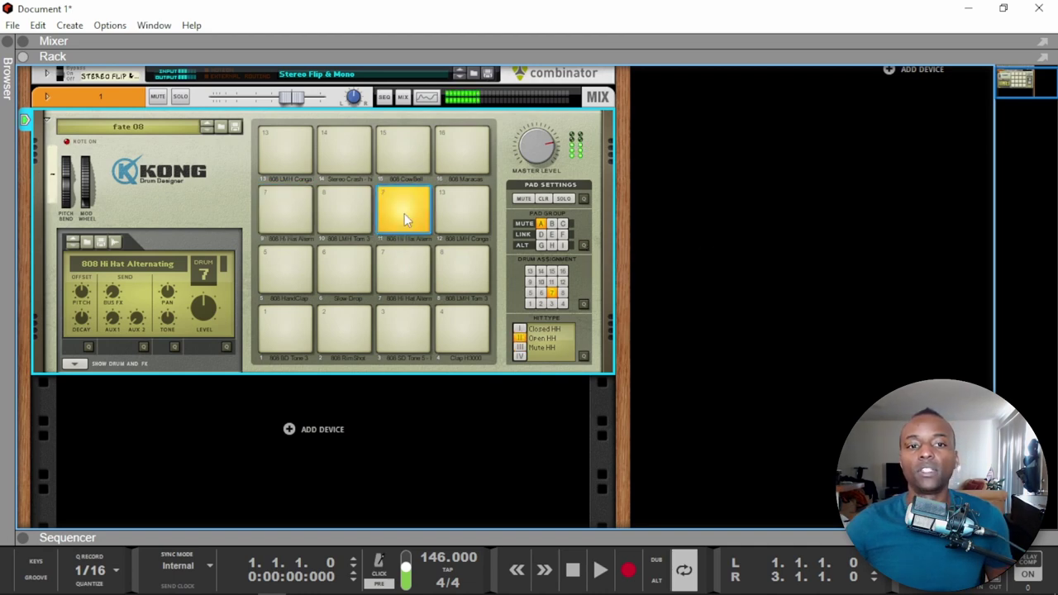
click(318, 210)
click(287, 212)
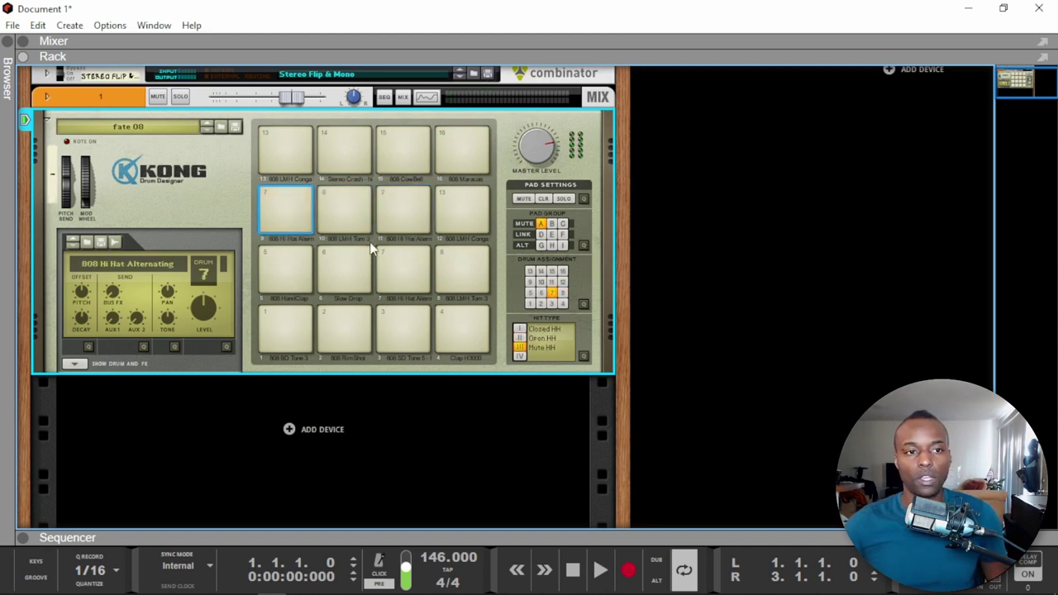
- Open track 1's clip for editing and add a G#1 hi-hat note at position 1.1.1
click(461, 541)
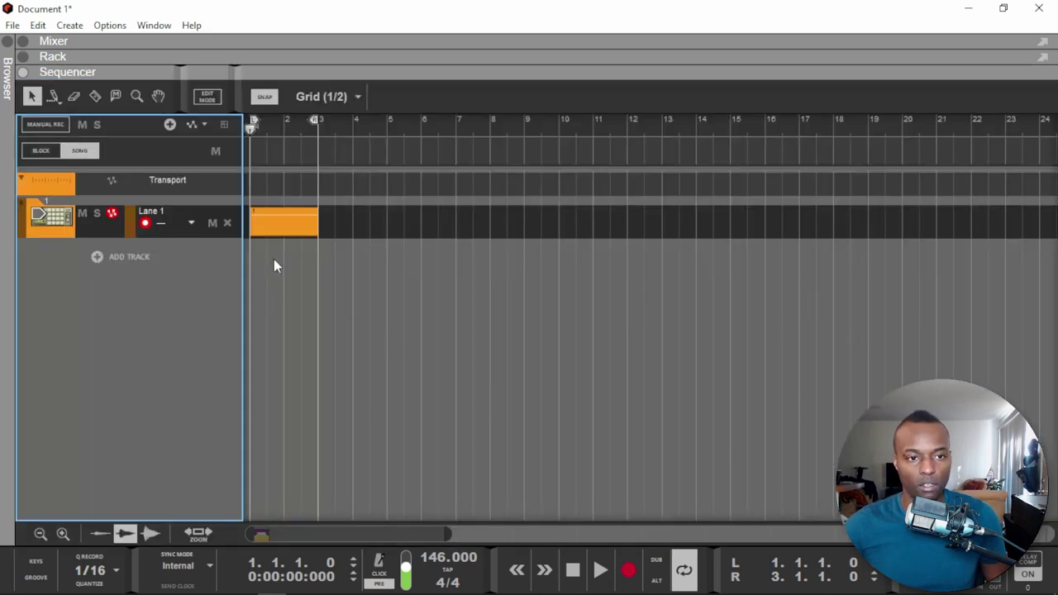
double_click(271, 227)
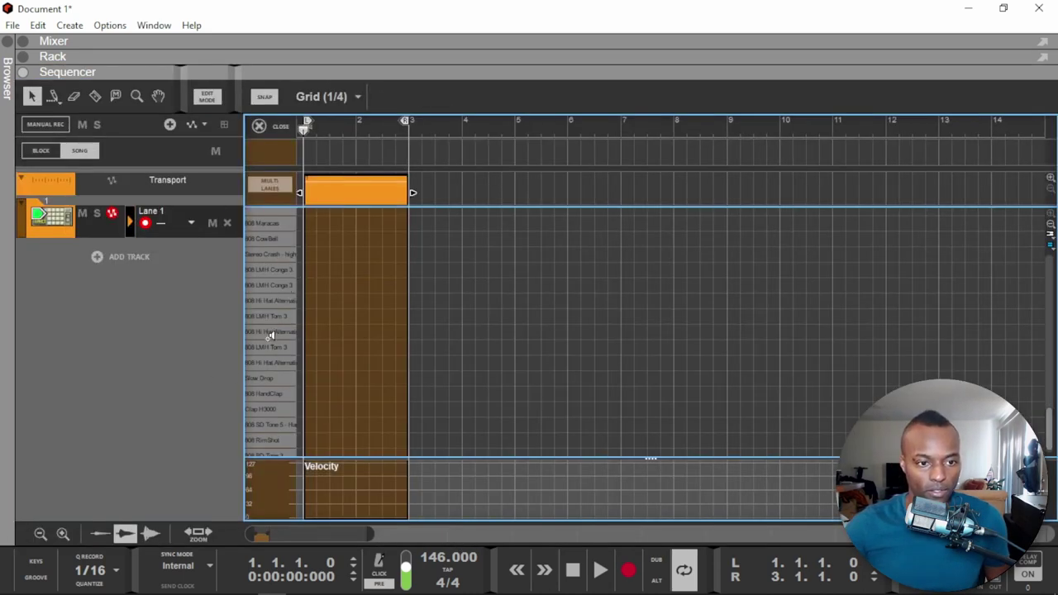
click(310, 333)
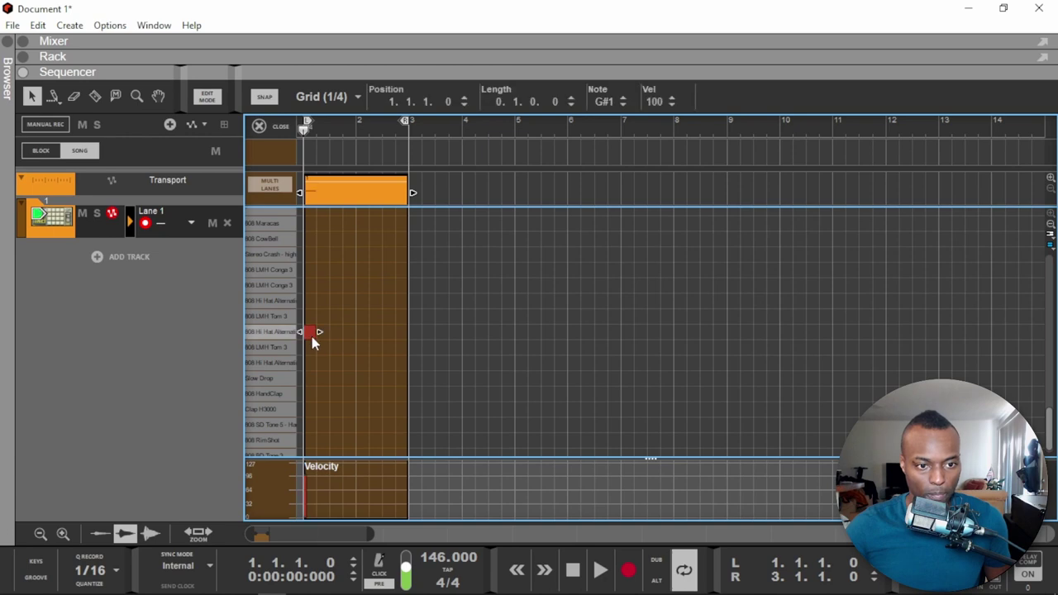
scroll(312, 351, up, 2)
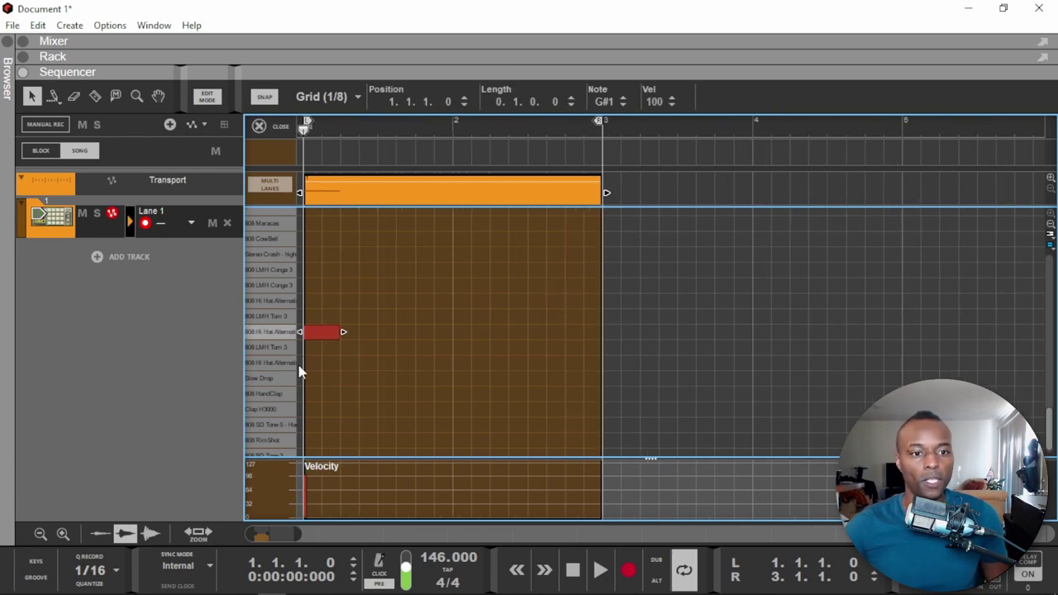
- Shorten the hi-hat note to an eighth and add a second one at 1.1.3 with velocity 91
drag(339, 331, 316, 331)
click(333, 332)
drag(659, 102, 654, 133)
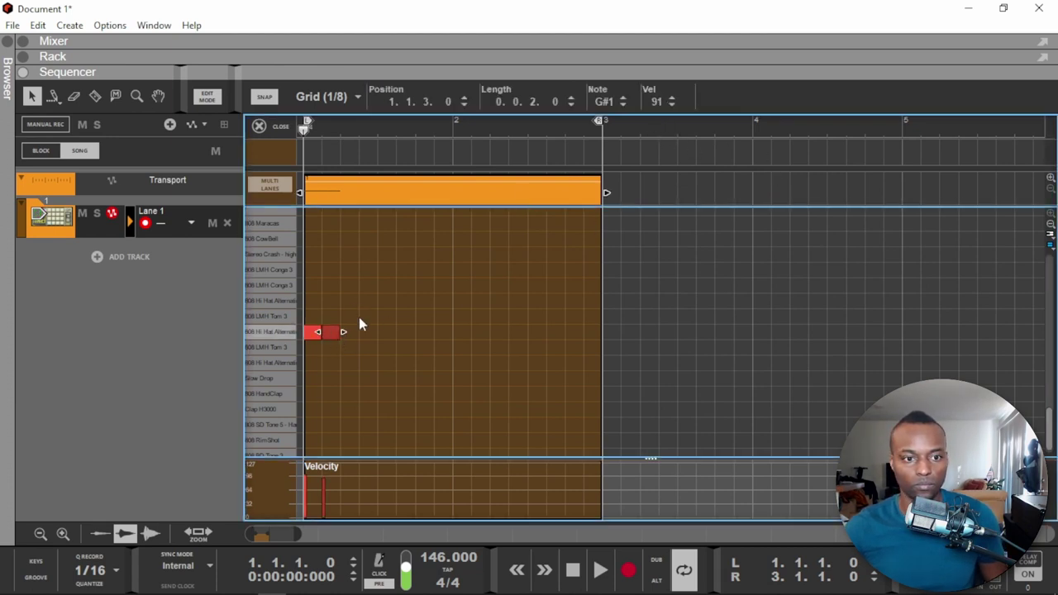
- Duplicate the two hi-hat notes repeatedly until they fill the two-bar clip
drag(360, 321, 291, 342)
key(ctrl+d)
key(ctrl+d)
key(ctrl+d)
key(ctrl+d)
key(ctrl+d)
key(ctrl+d)
key(ctrl+d)
key(ctrl+d)
key(ctrl+d)
key(ctrl+d)
key(ctrl+d)
key(ctrl+d)
key(ctrl+d)
key(ctrl+d)
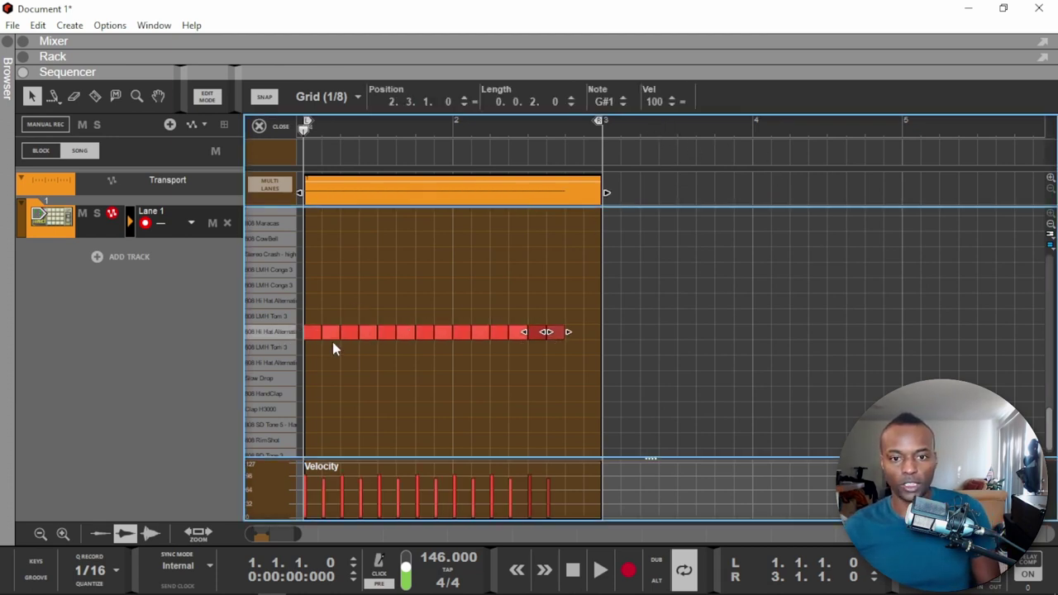
- Move the hi-hat note at 1.4.3 up to A#1 and play back the pattern
click(406, 333)
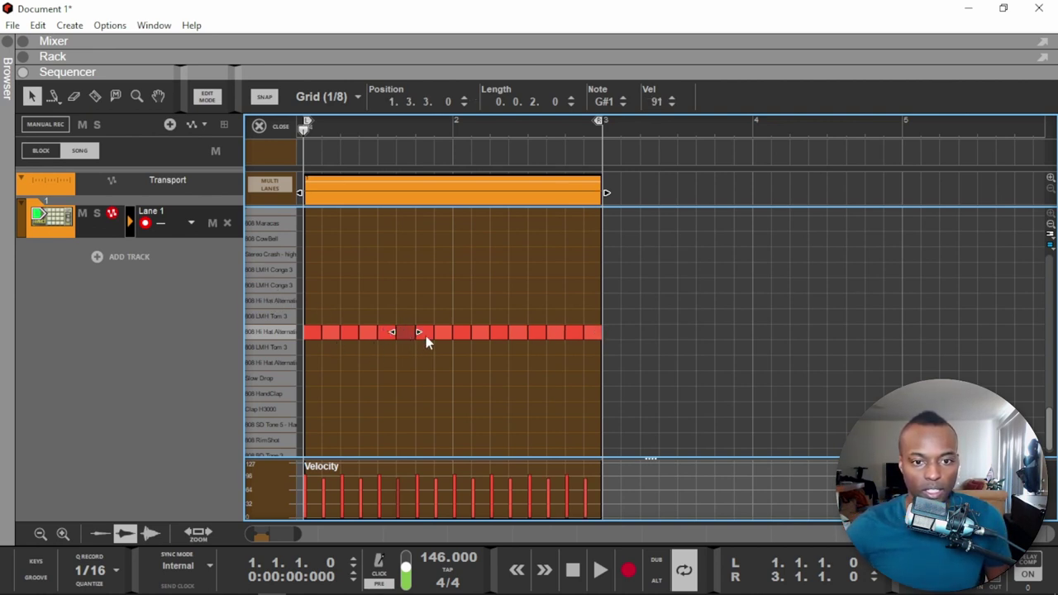
drag(442, 337, 444, 303)
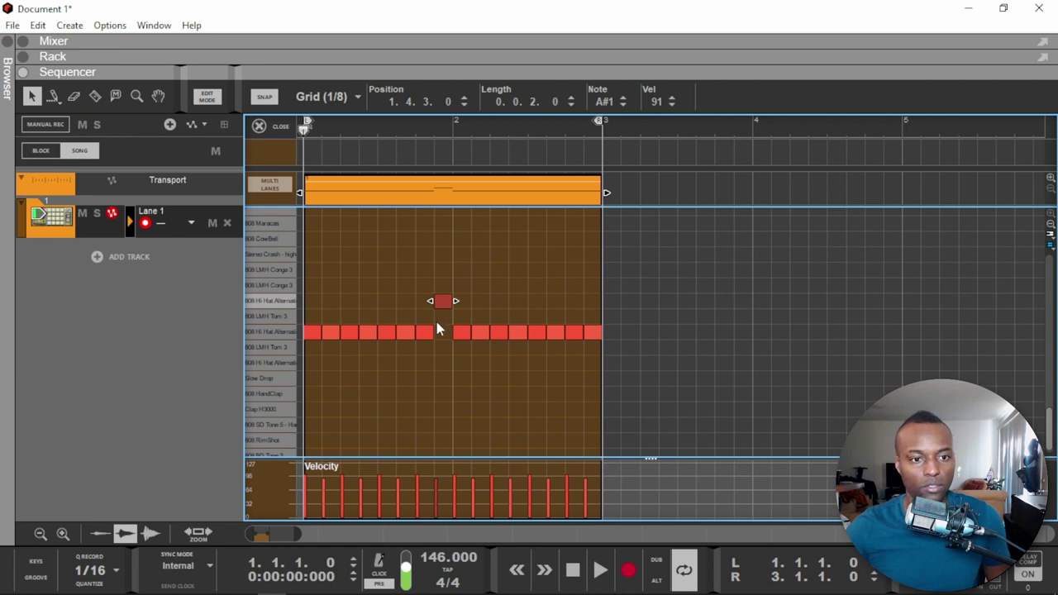
key(space)
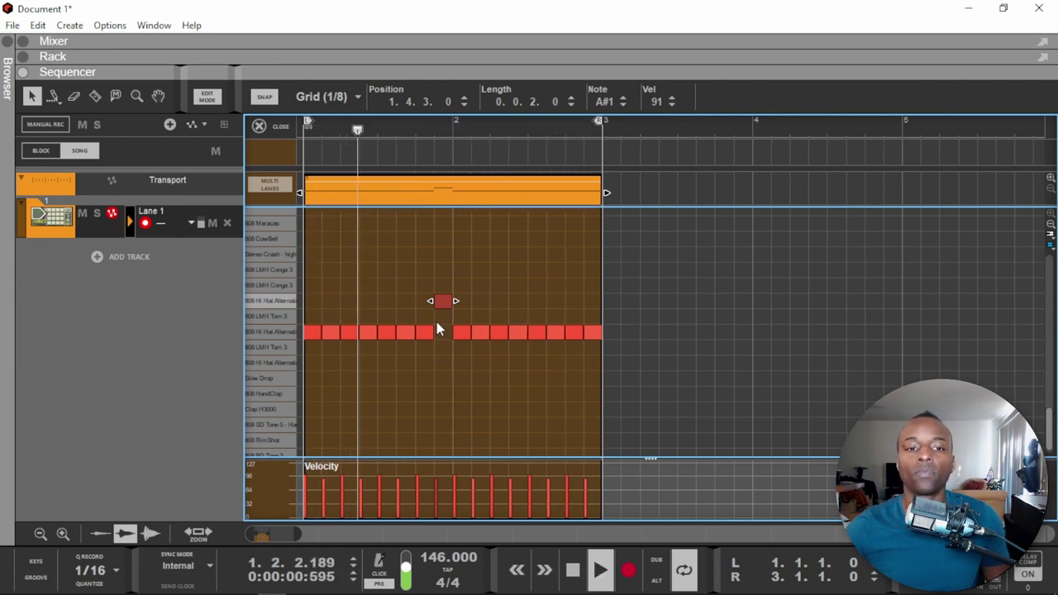
key(space)
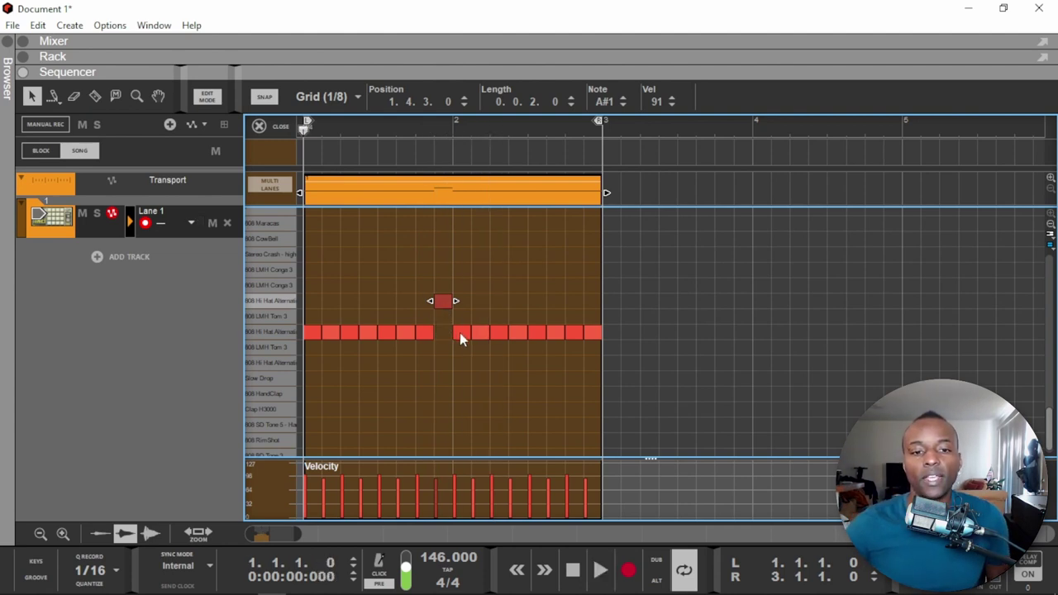
click(460, 332)
click(446, 305)
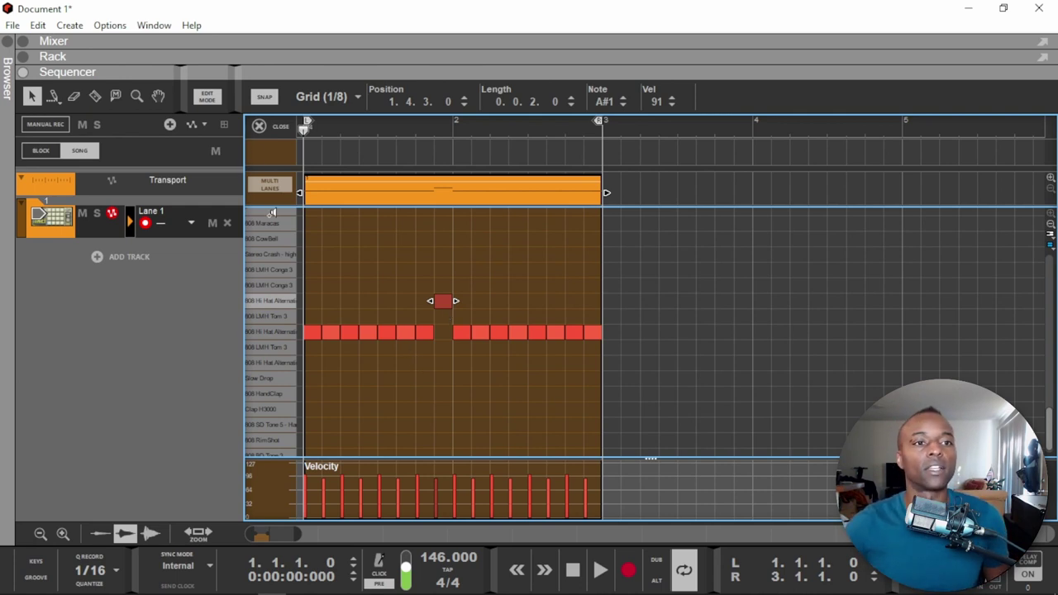
click(259, 128)
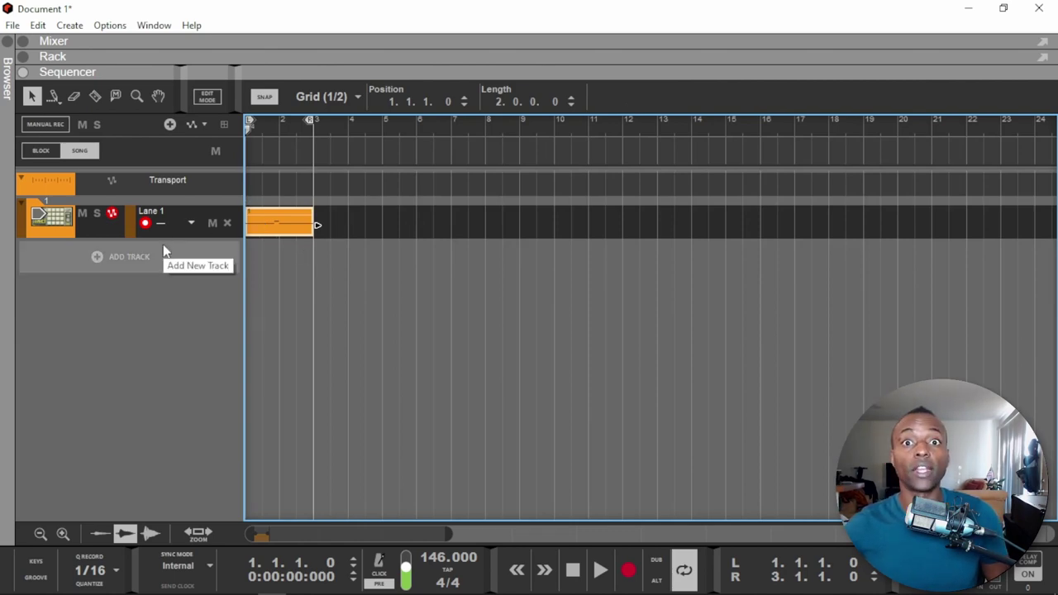
- Make channels 8 and 9 of the Redrum in the rack mutually exclusive
key(F6)
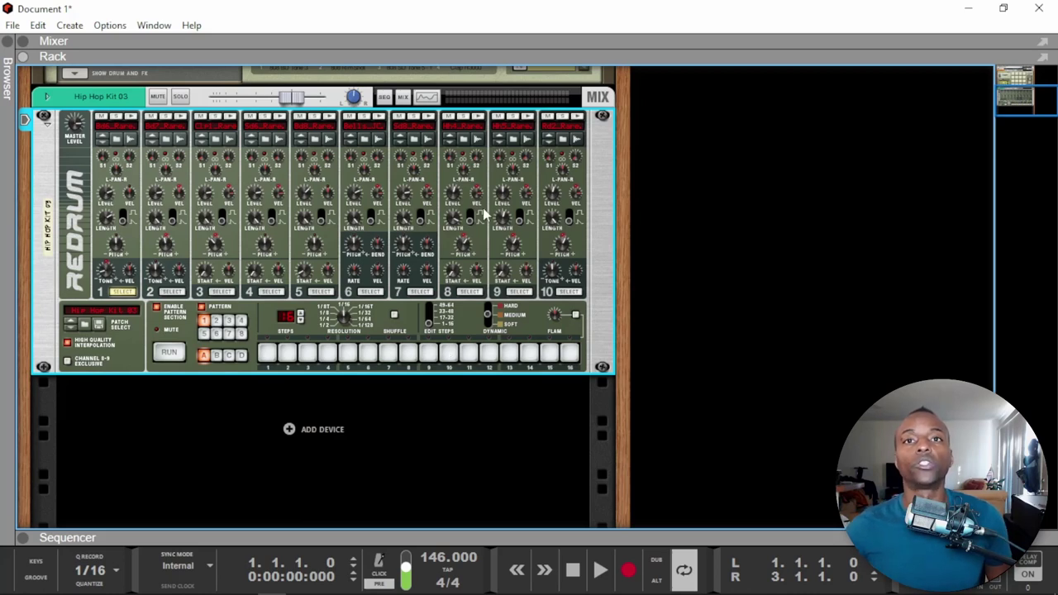
click(470, 292)
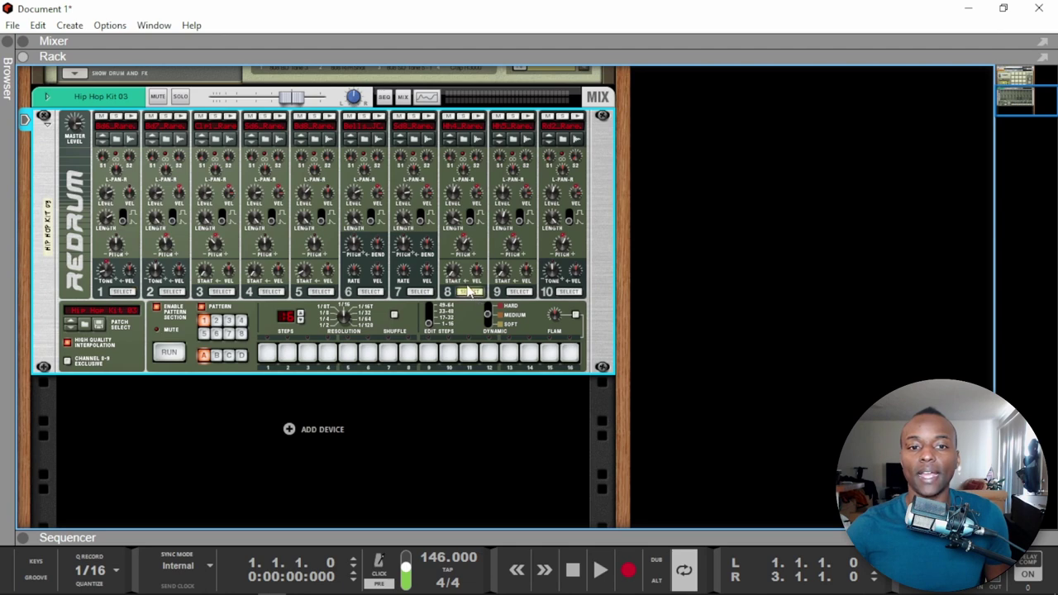
click(516, 294)
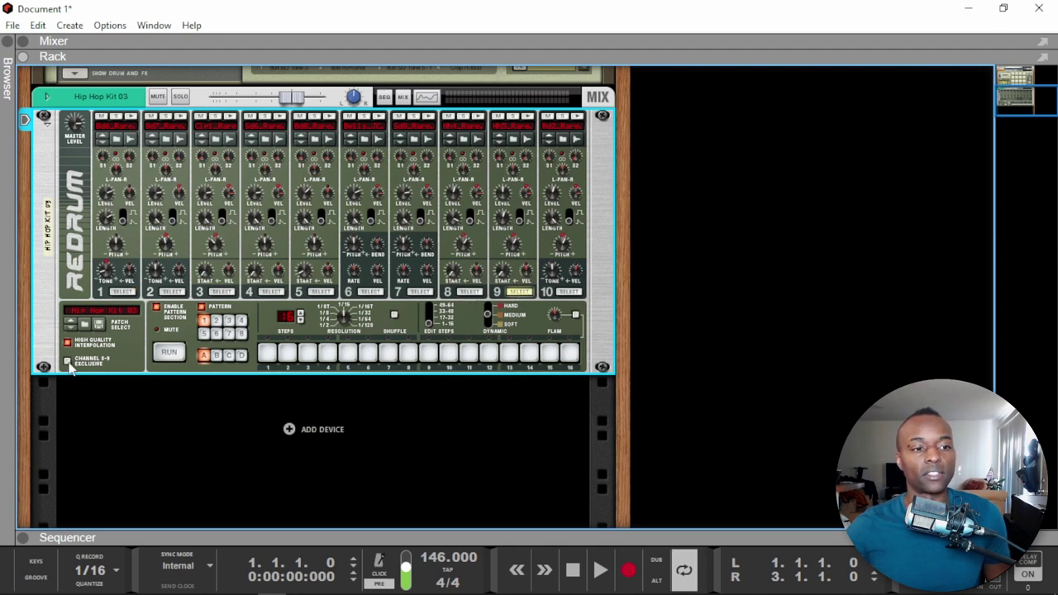
click(68, 363)
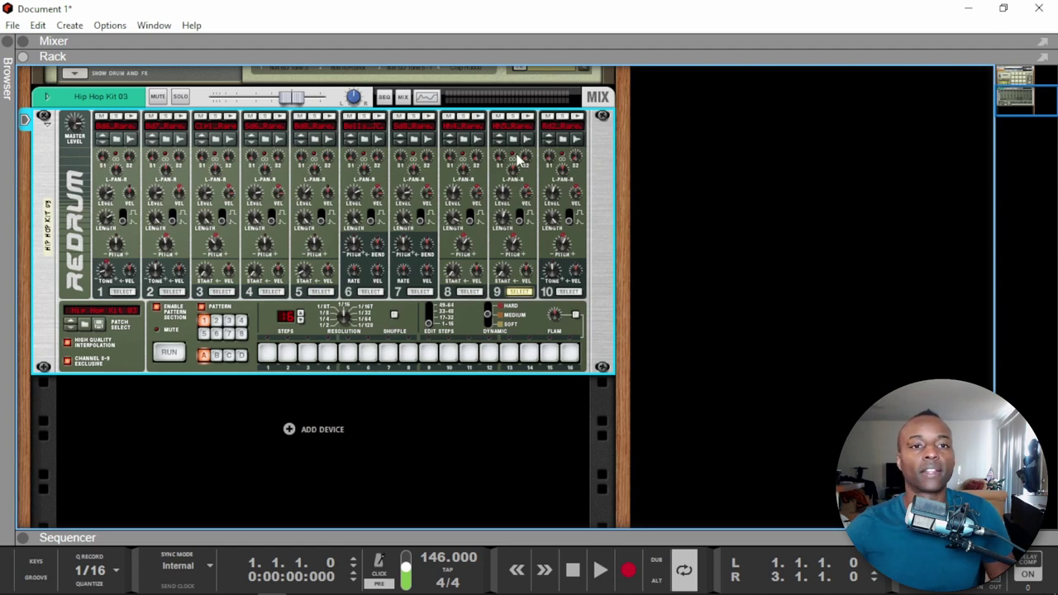
- Add an NN-XT sampler to the rack below the Redrum
click(126, 110)
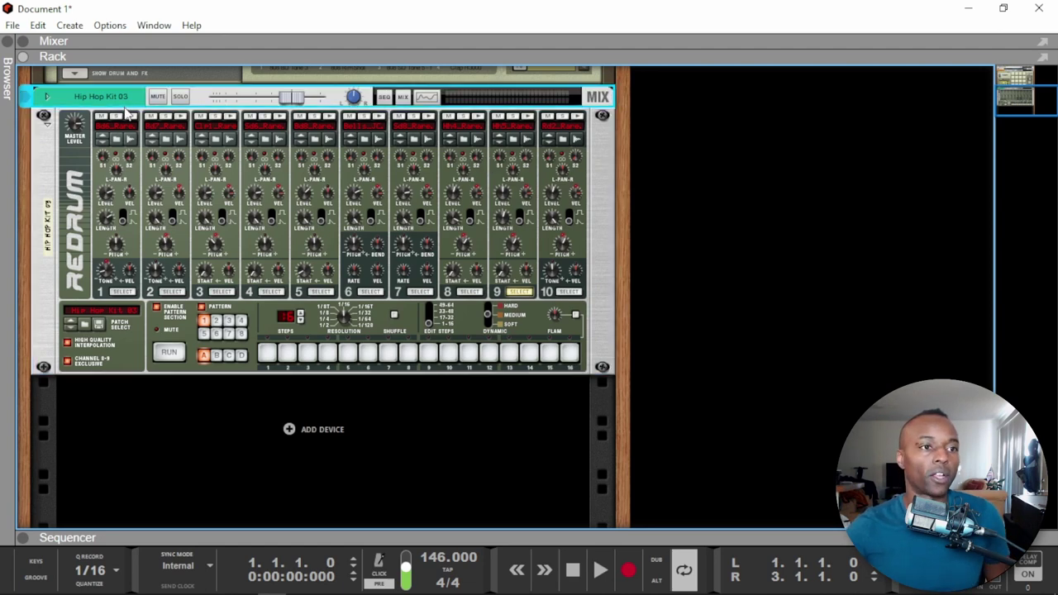
right_click(305, 421)
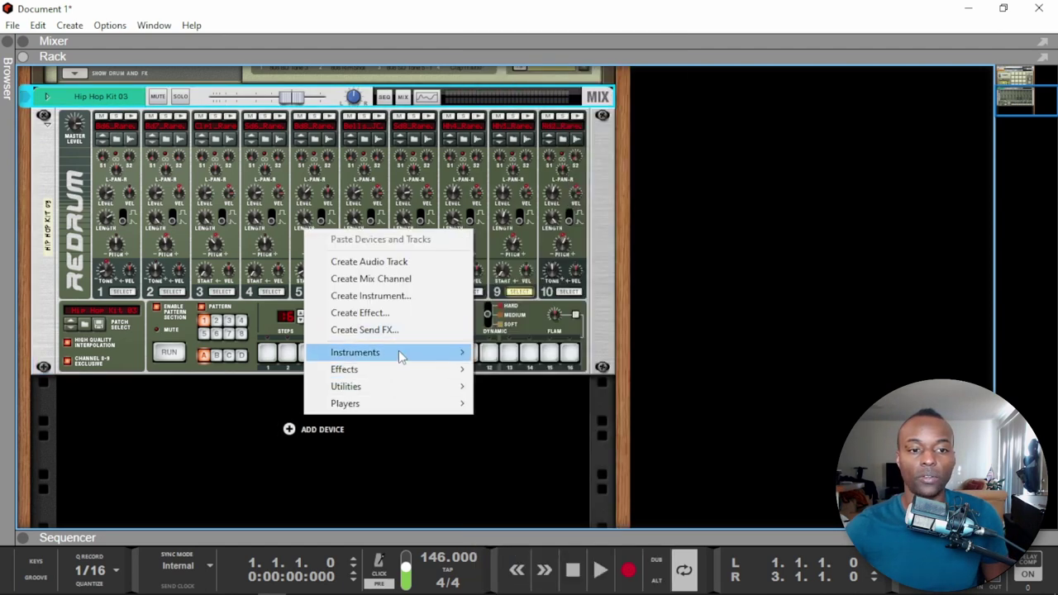
mouse_move(400, 352)
click(542, 207)
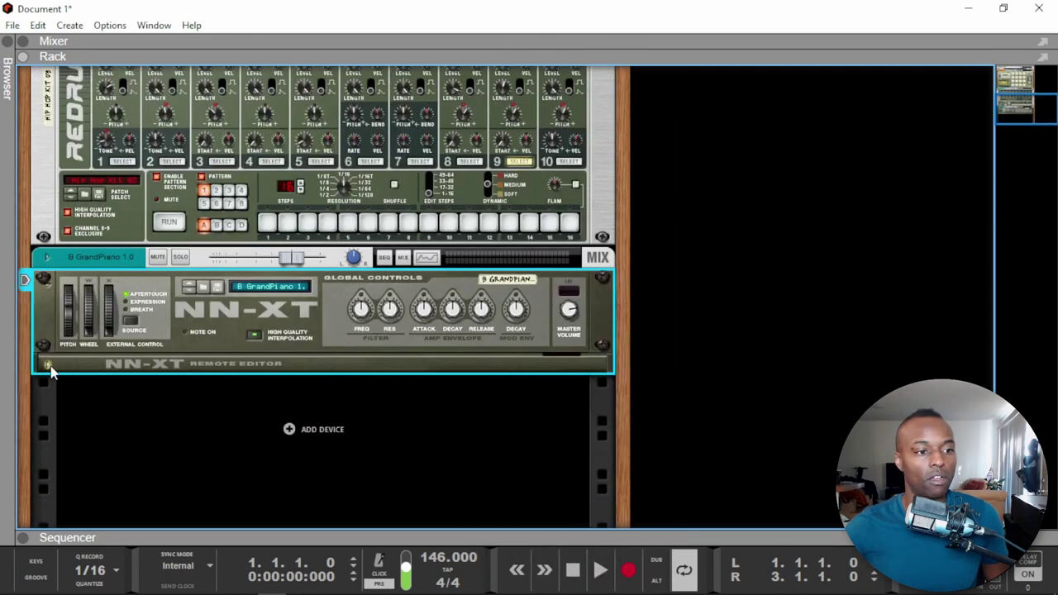
- Expand the NN-XT's remote editor and select the PianoC23.wav sample
click(48, 366)
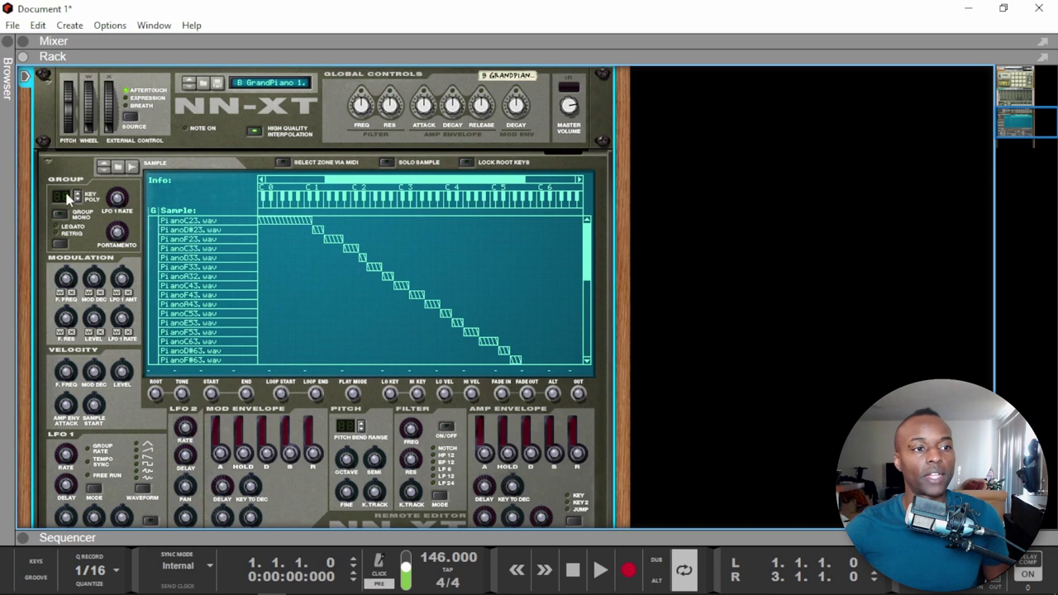
click(192, 224)
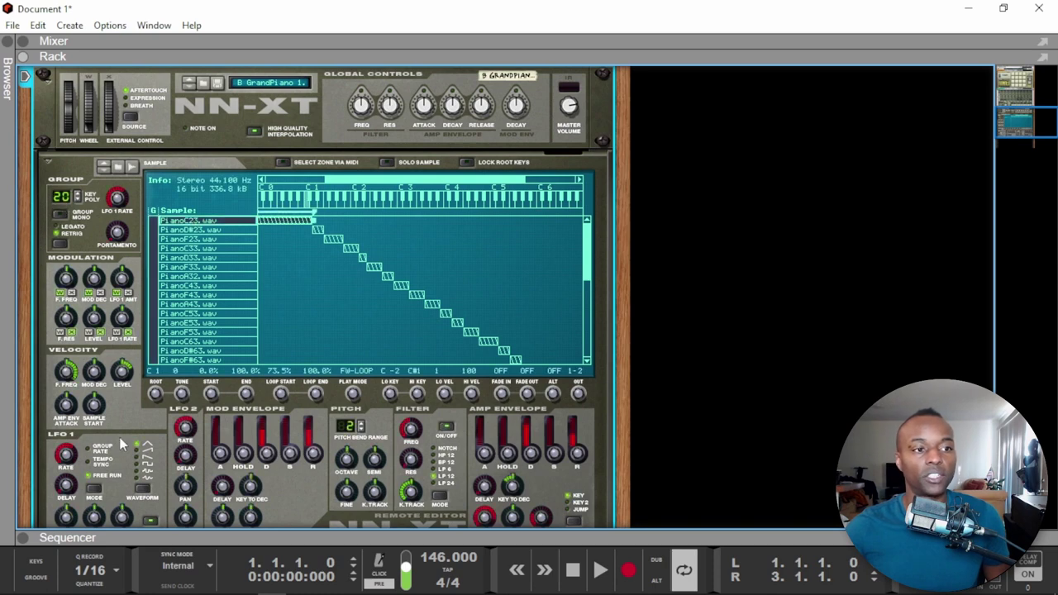